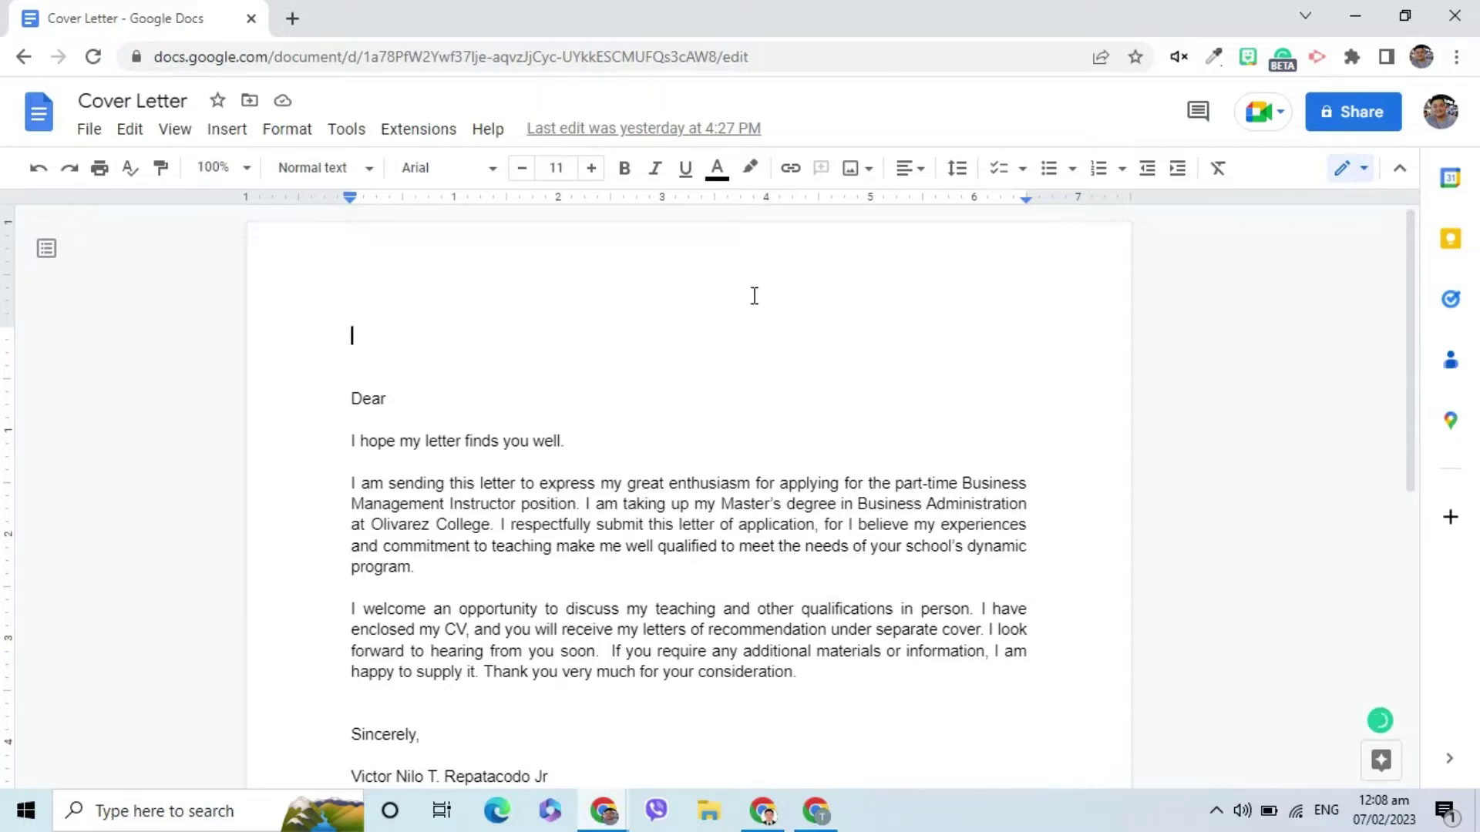
Search the add-on marketplace for 'Mail Merge for Google Docs' and open its listing.
left_click(441, 133)
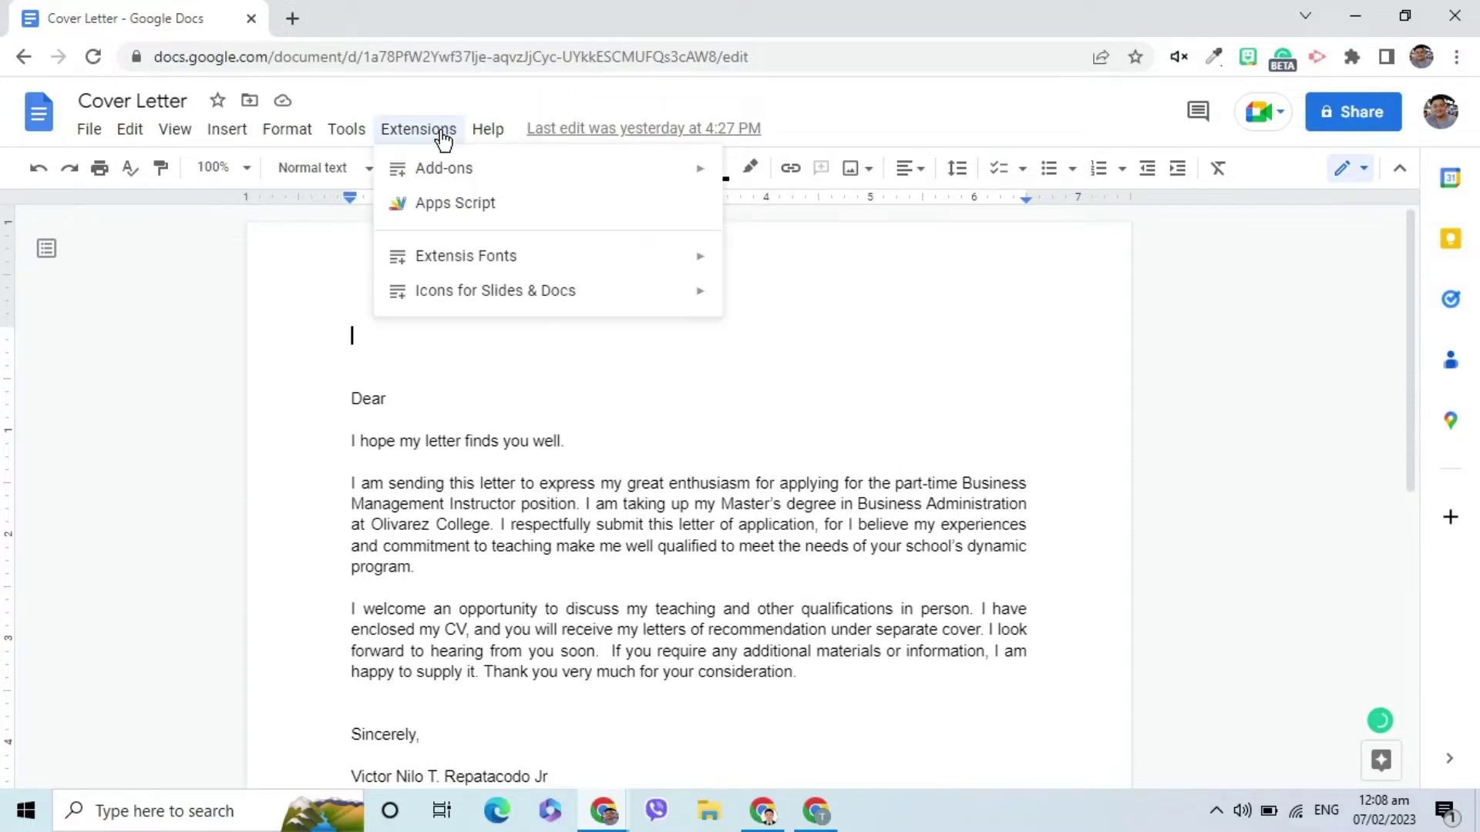
mouse_move(454, 177)
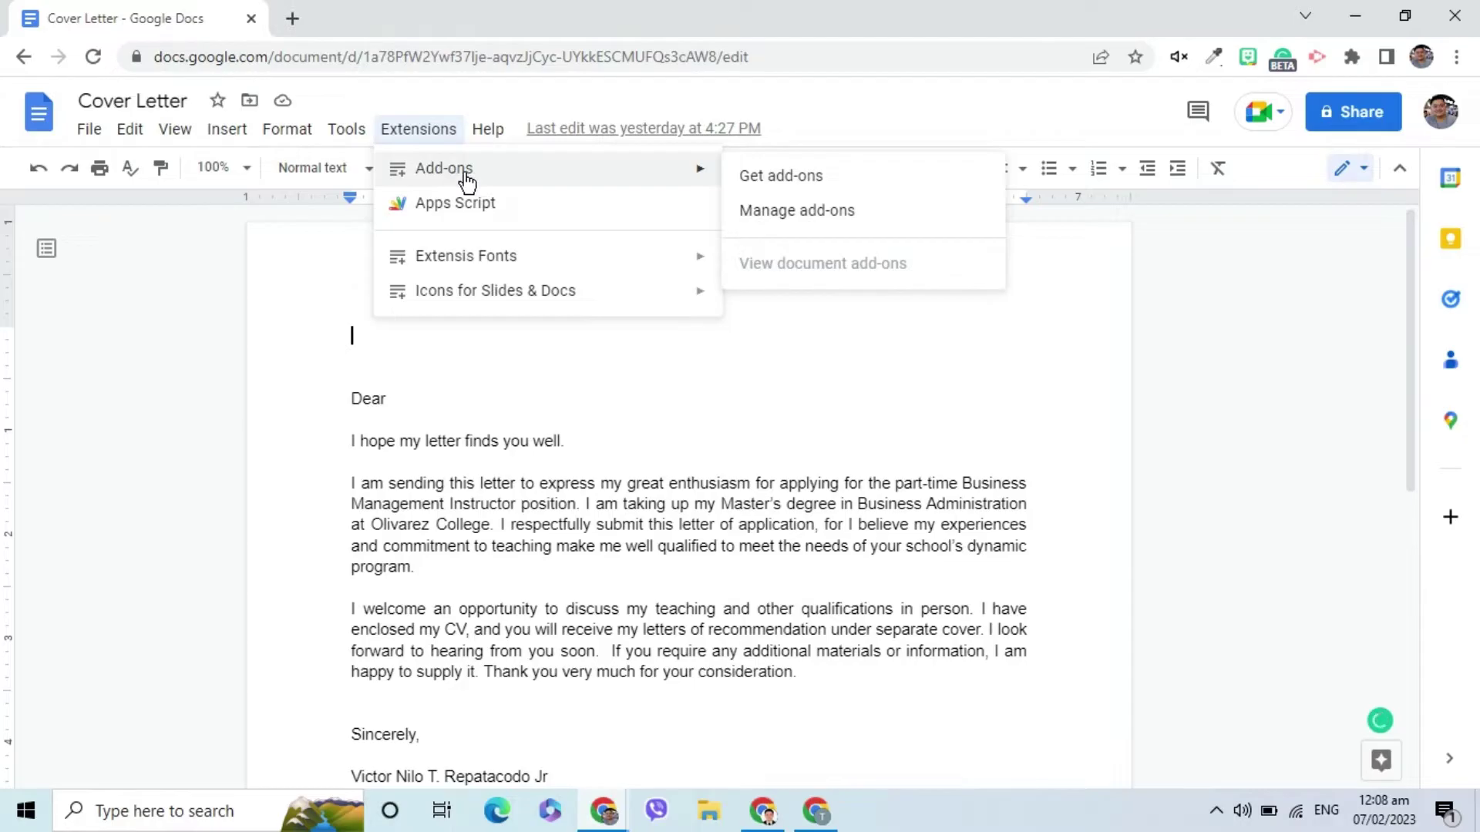
left_click(838, 180)
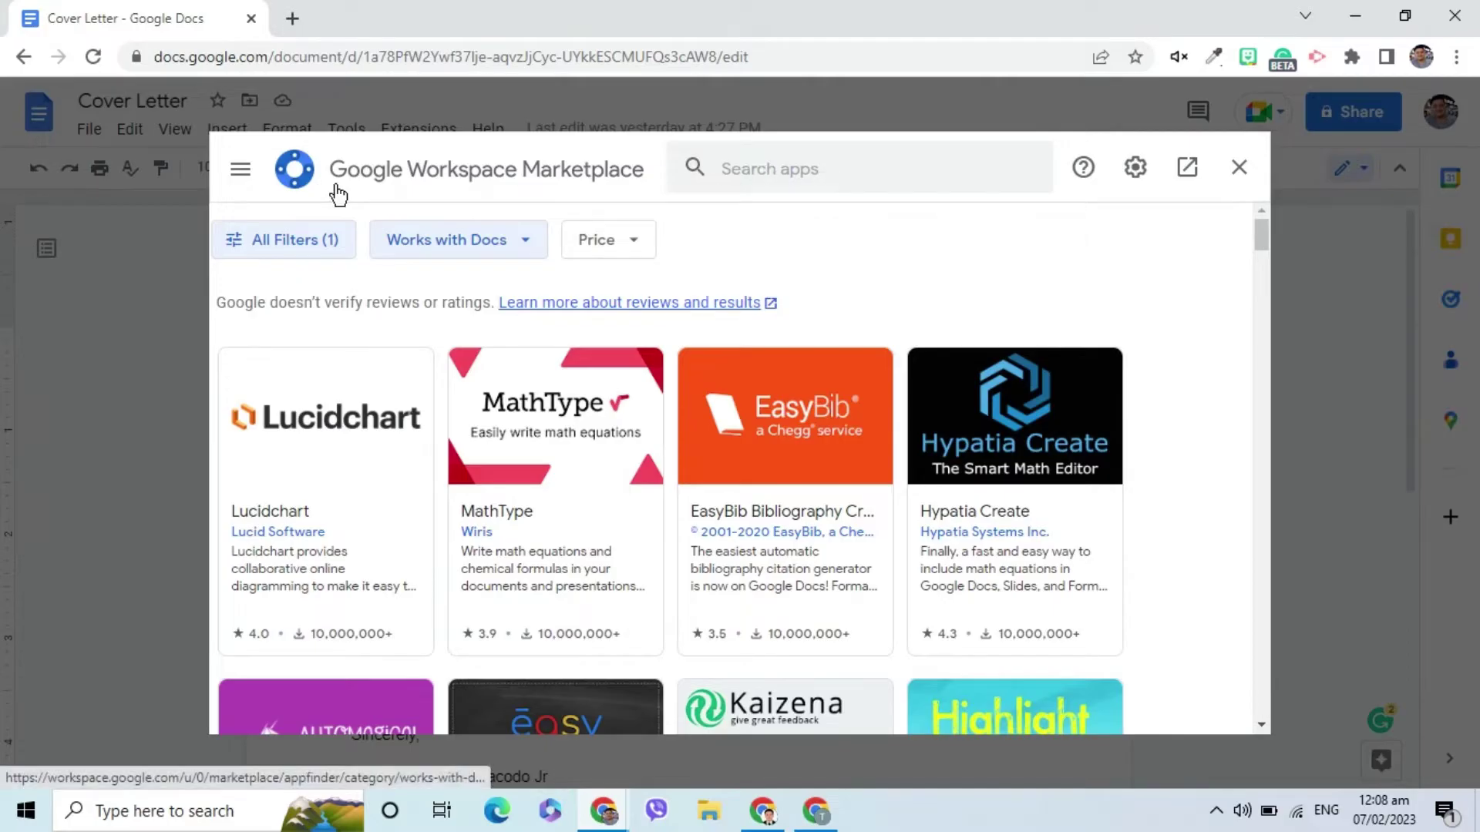
left_click(791, 172)
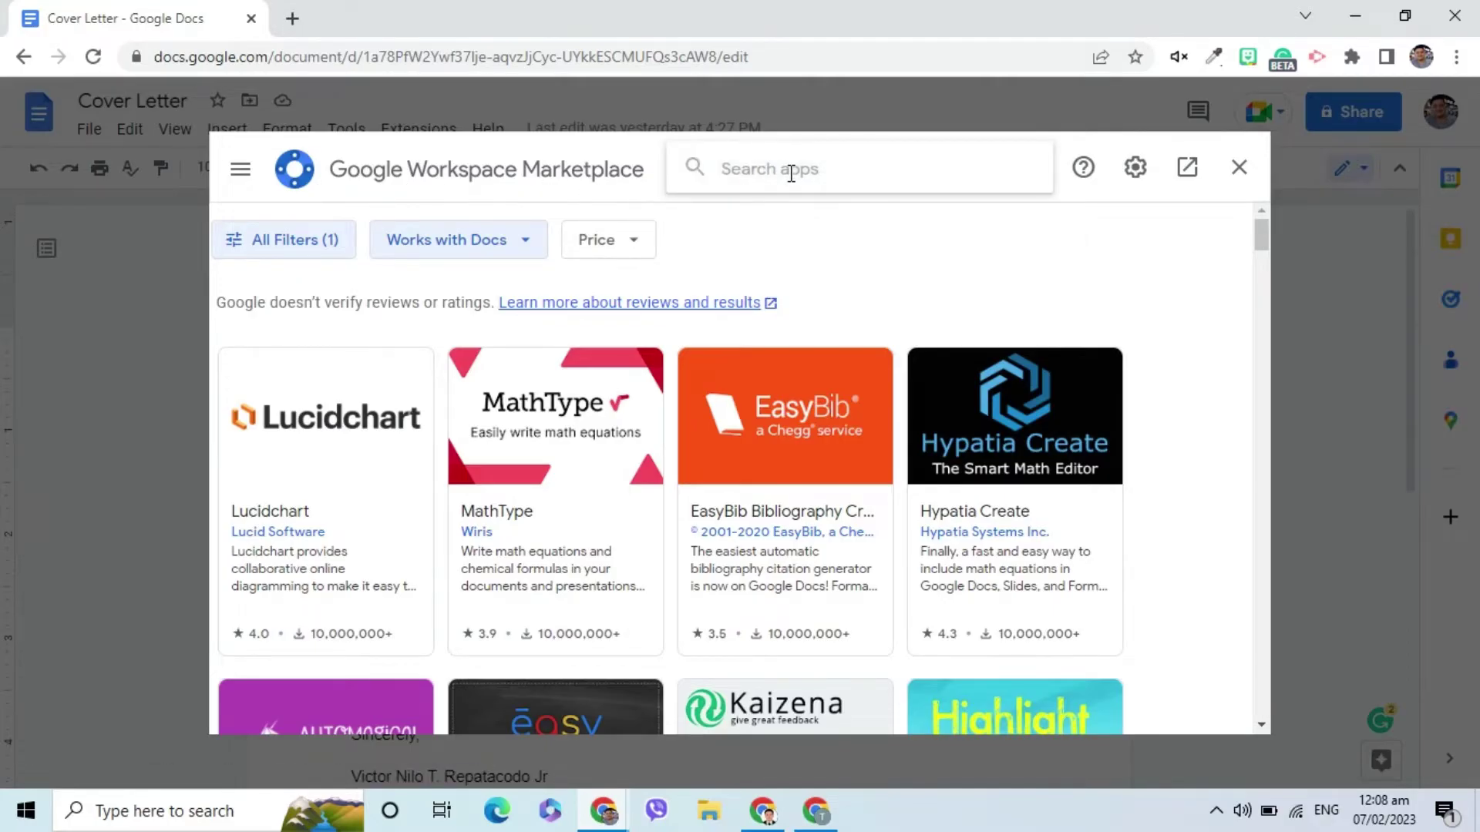
type("Mail Merge for Google D")
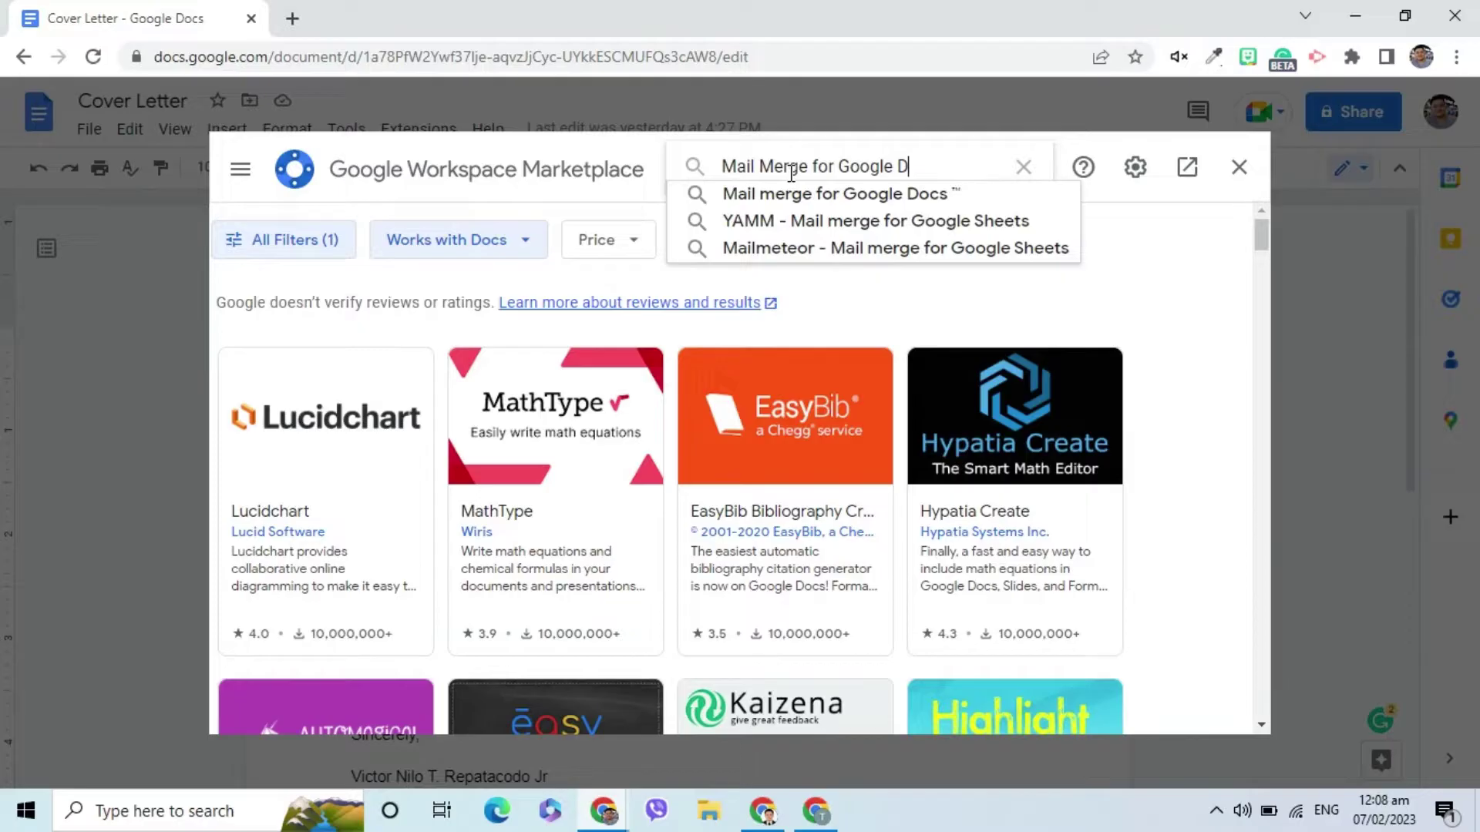
type("ocs")
left_click(807, 202)
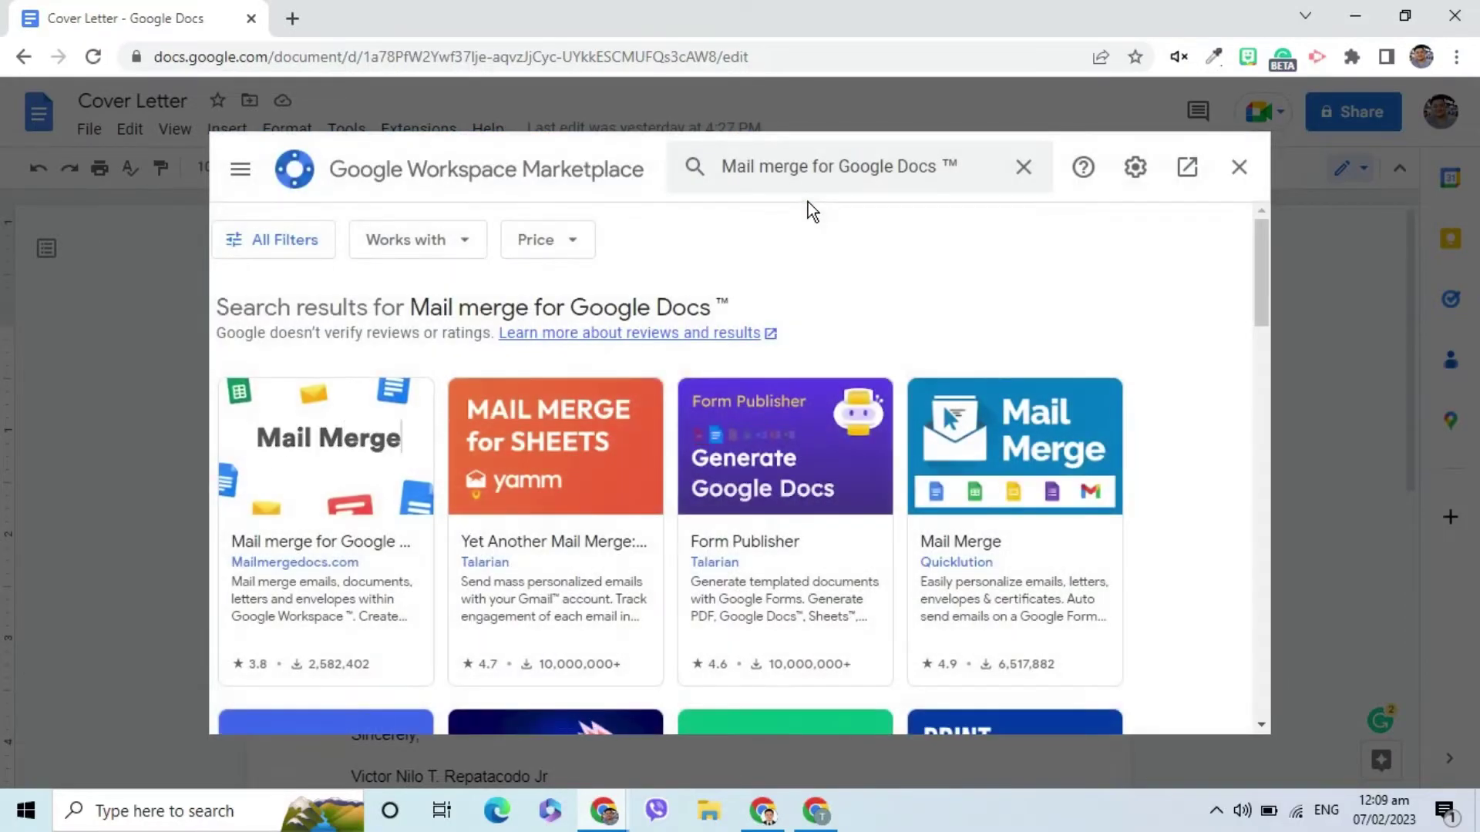
left_click(367, 458)
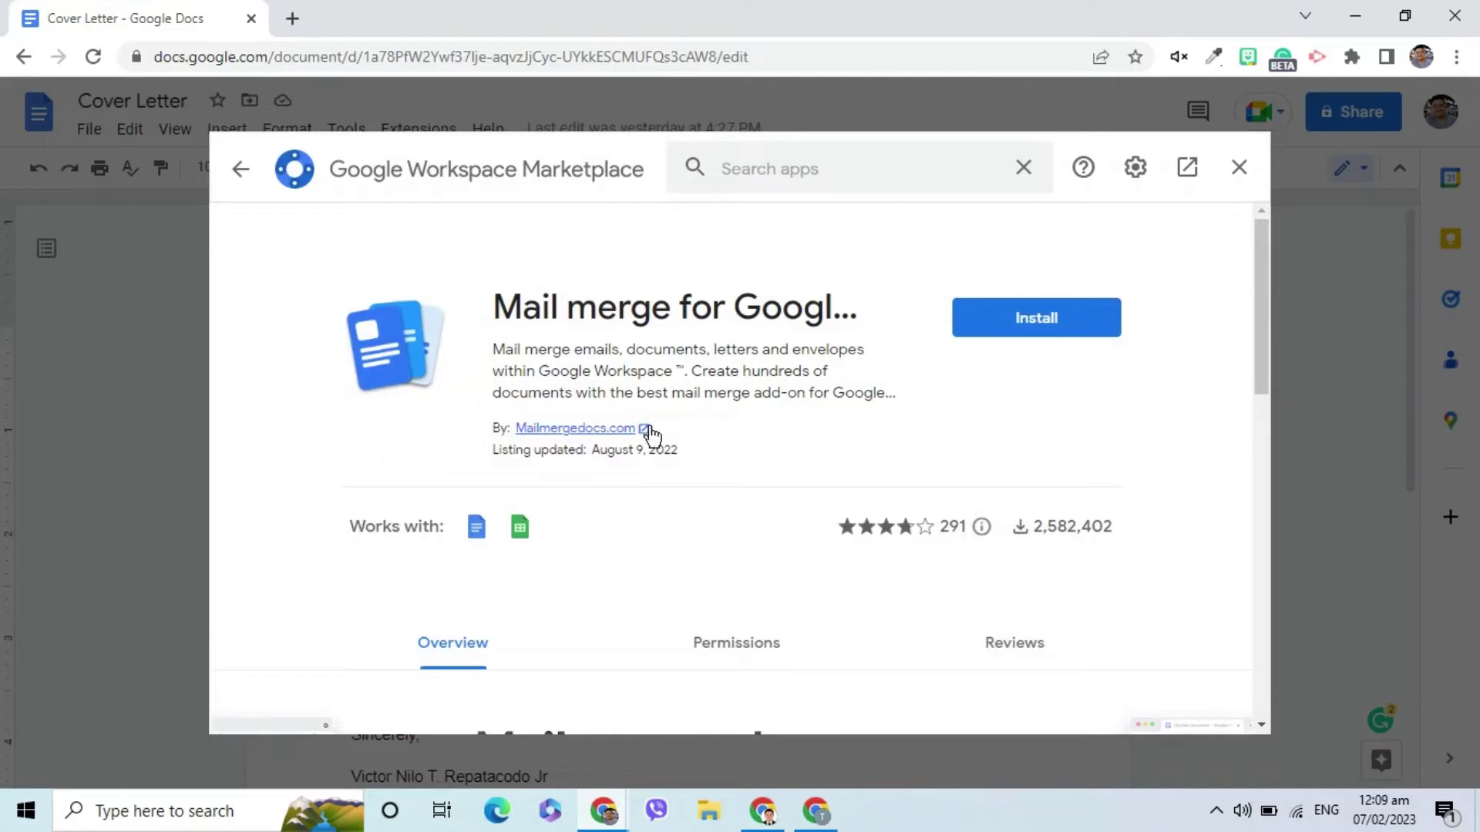
Install Mail merge for Google Docs, granting it account access, then close the marketplace.
left_click(996, 325)
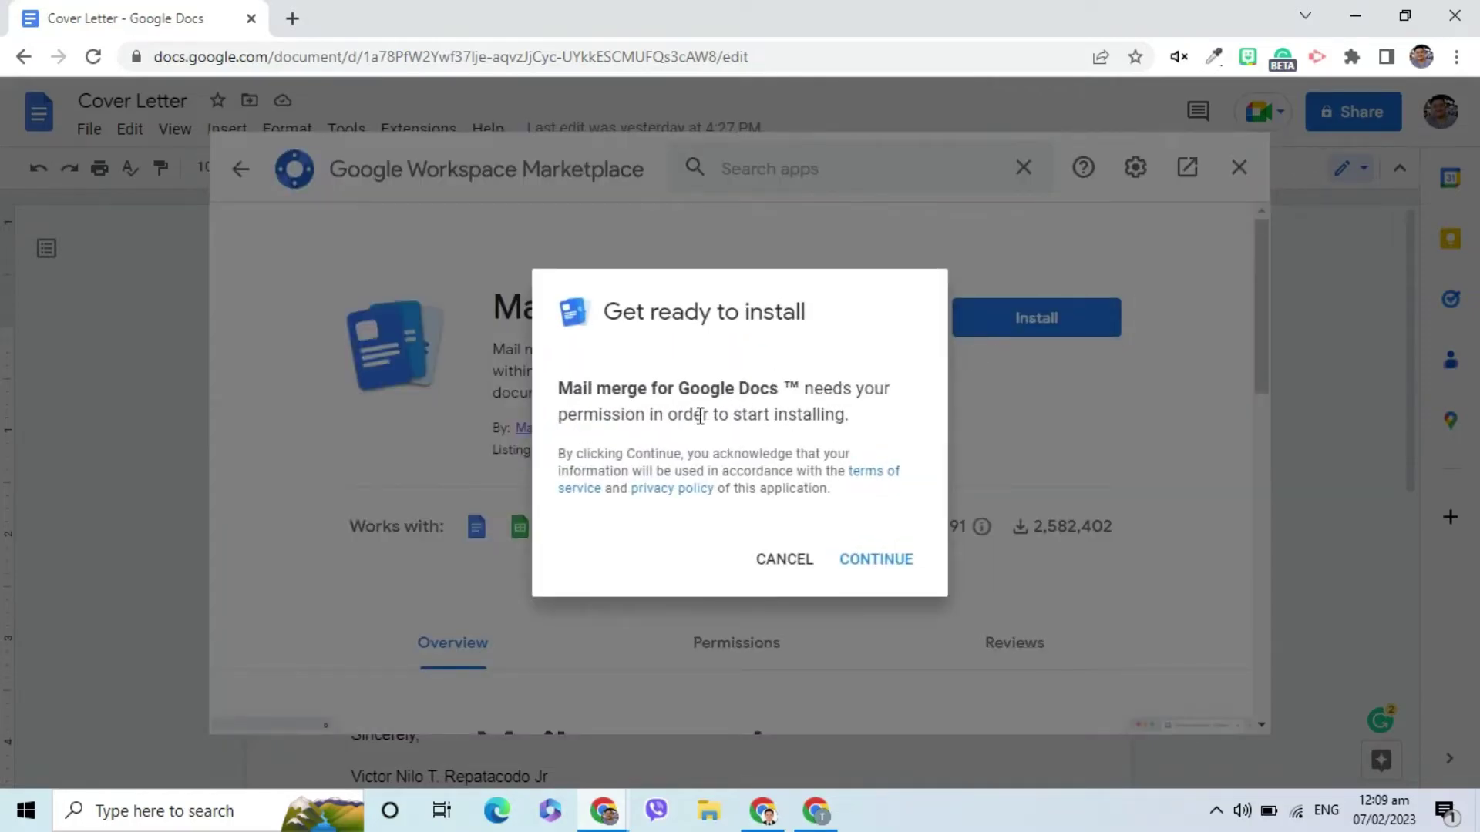
left_click(876, 565)
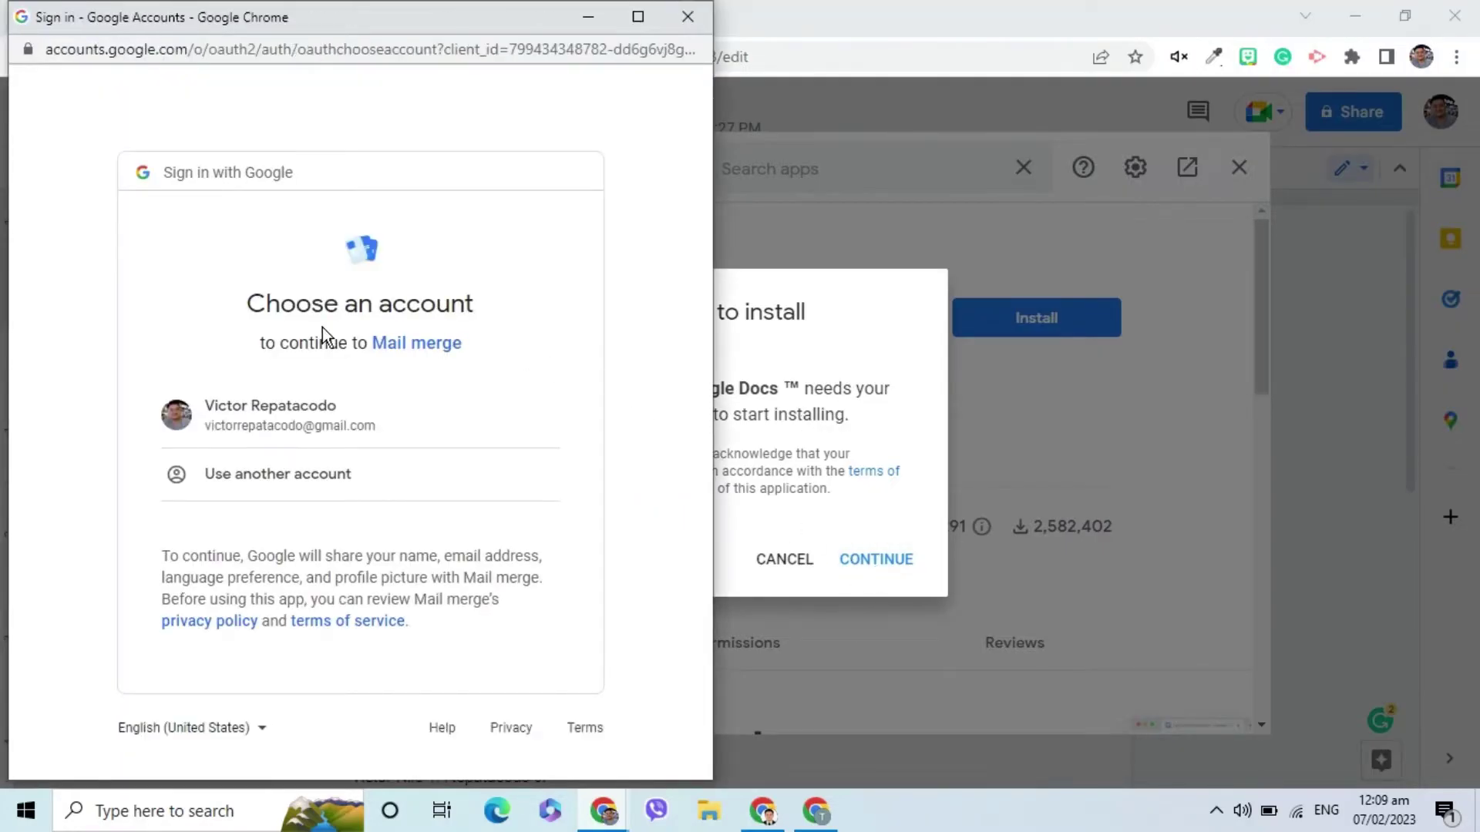
left_click(312, 430)
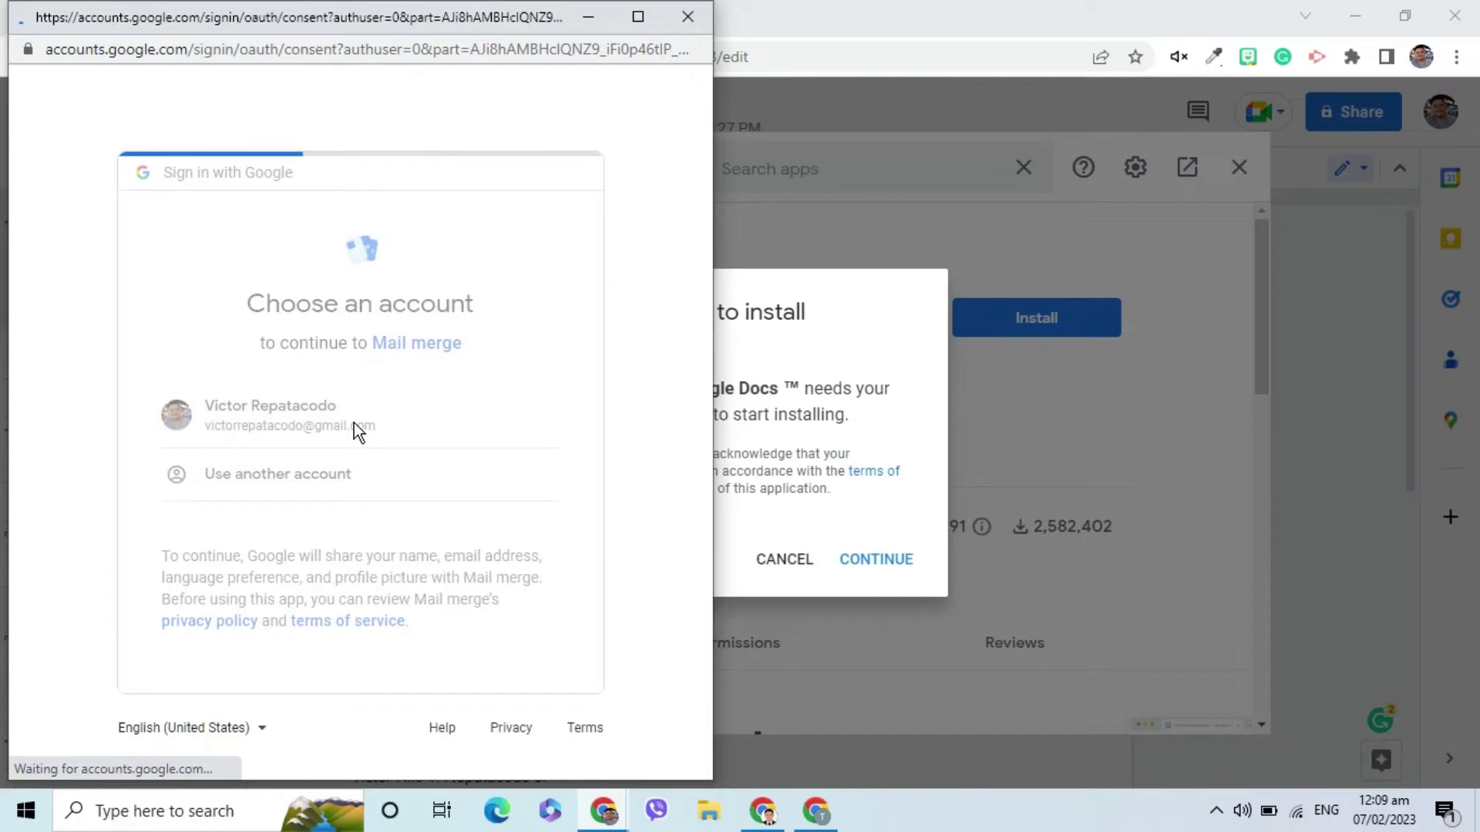
left_click_drag(701, 373, 612, 630)
left_click(474, 634)
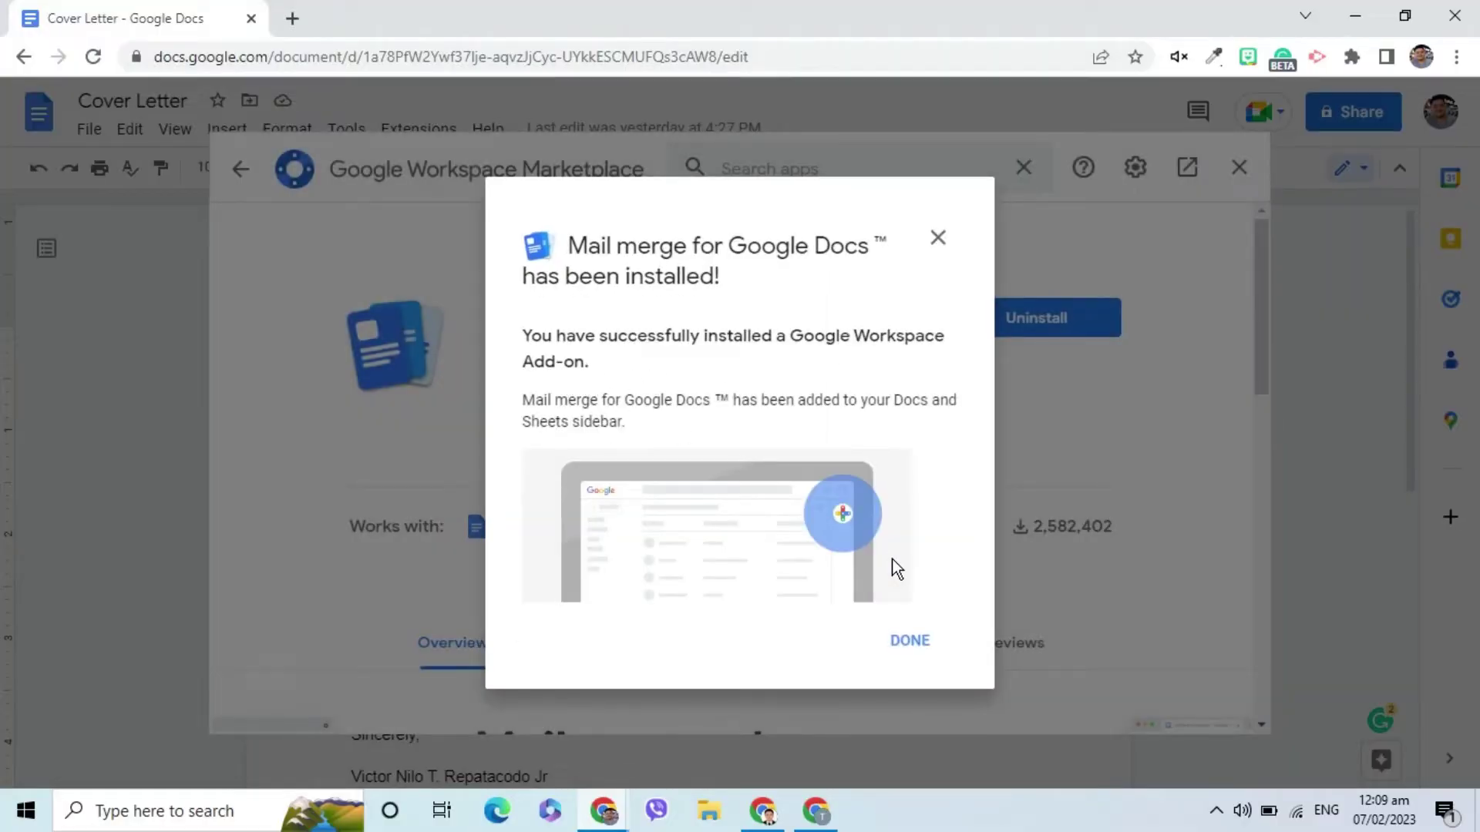
left_click(924, 653)
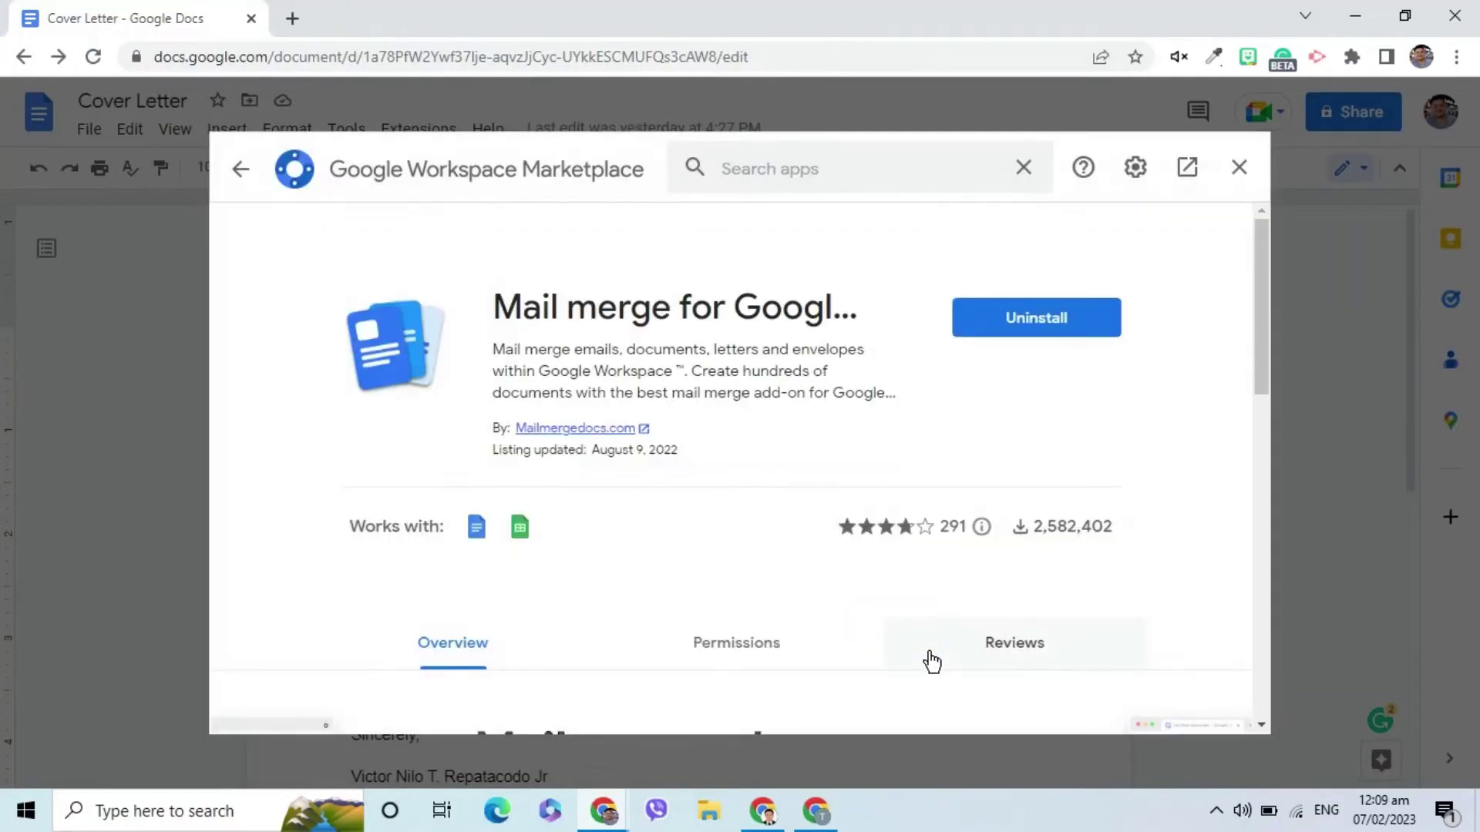
left_click(1239, 168)
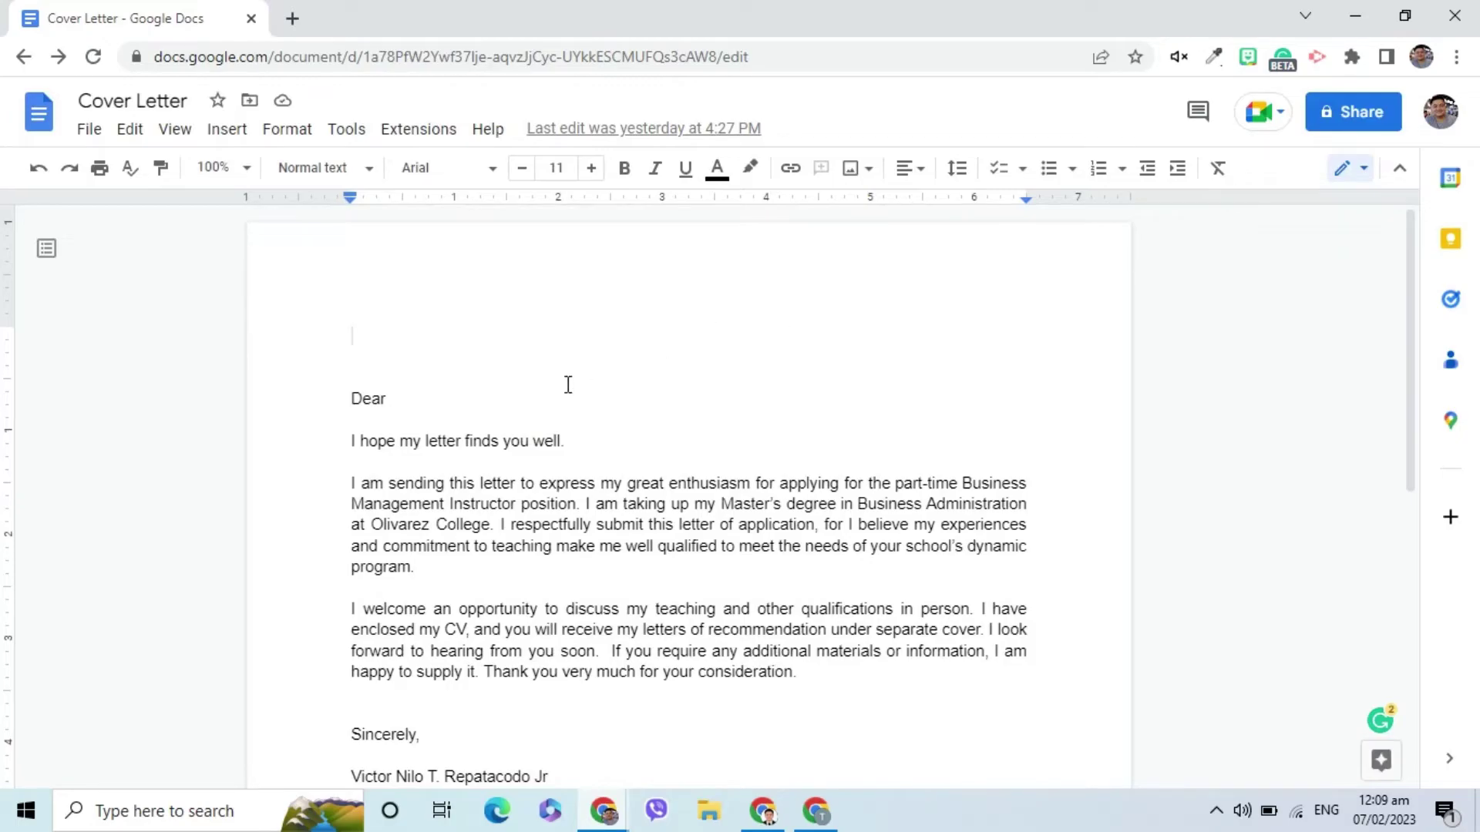
Reload the Cover Letter and start a Letters merge using the current document as template.
left_click(100, 62)
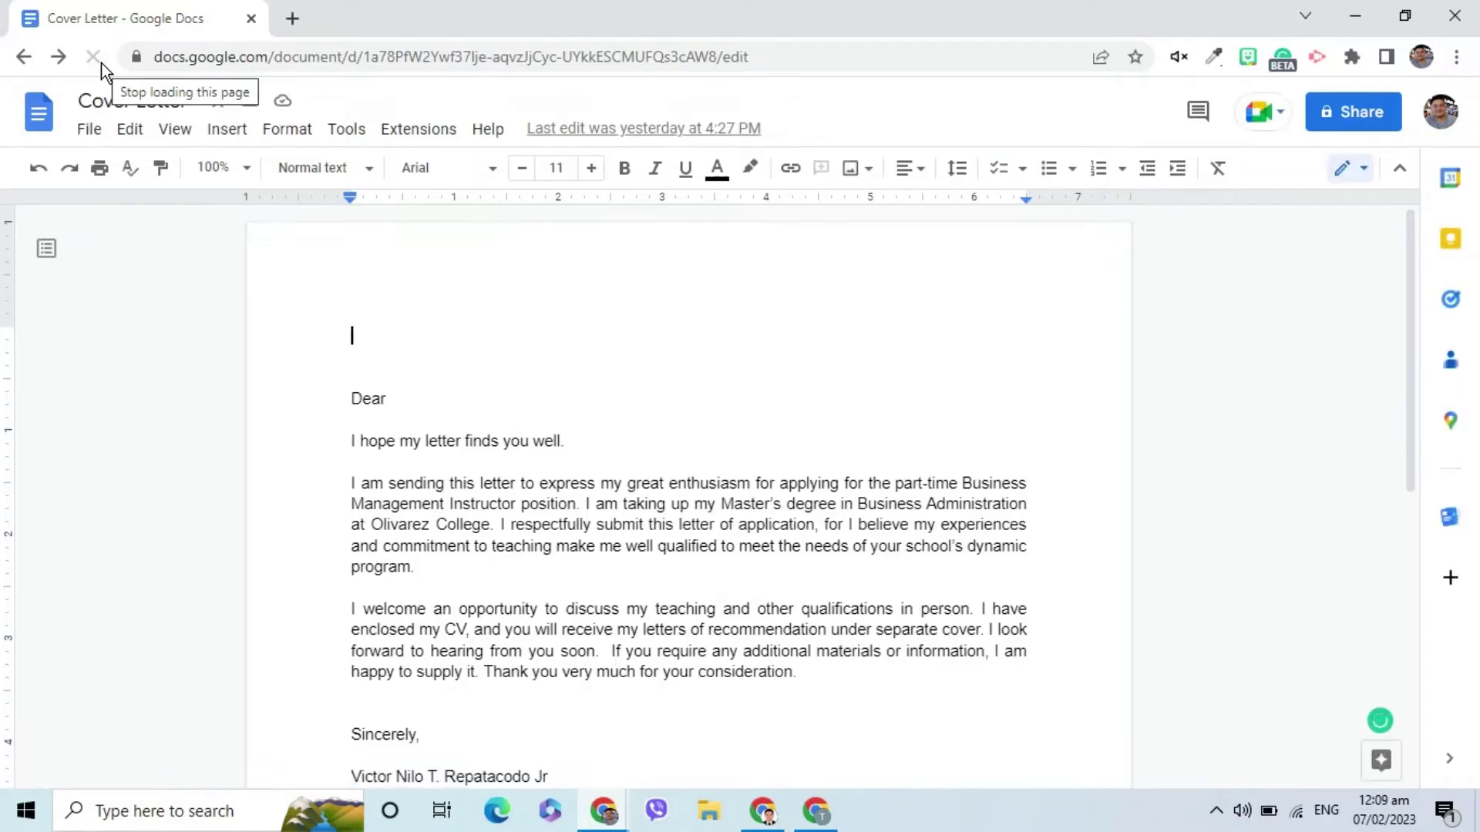
left_click(1459, 531)
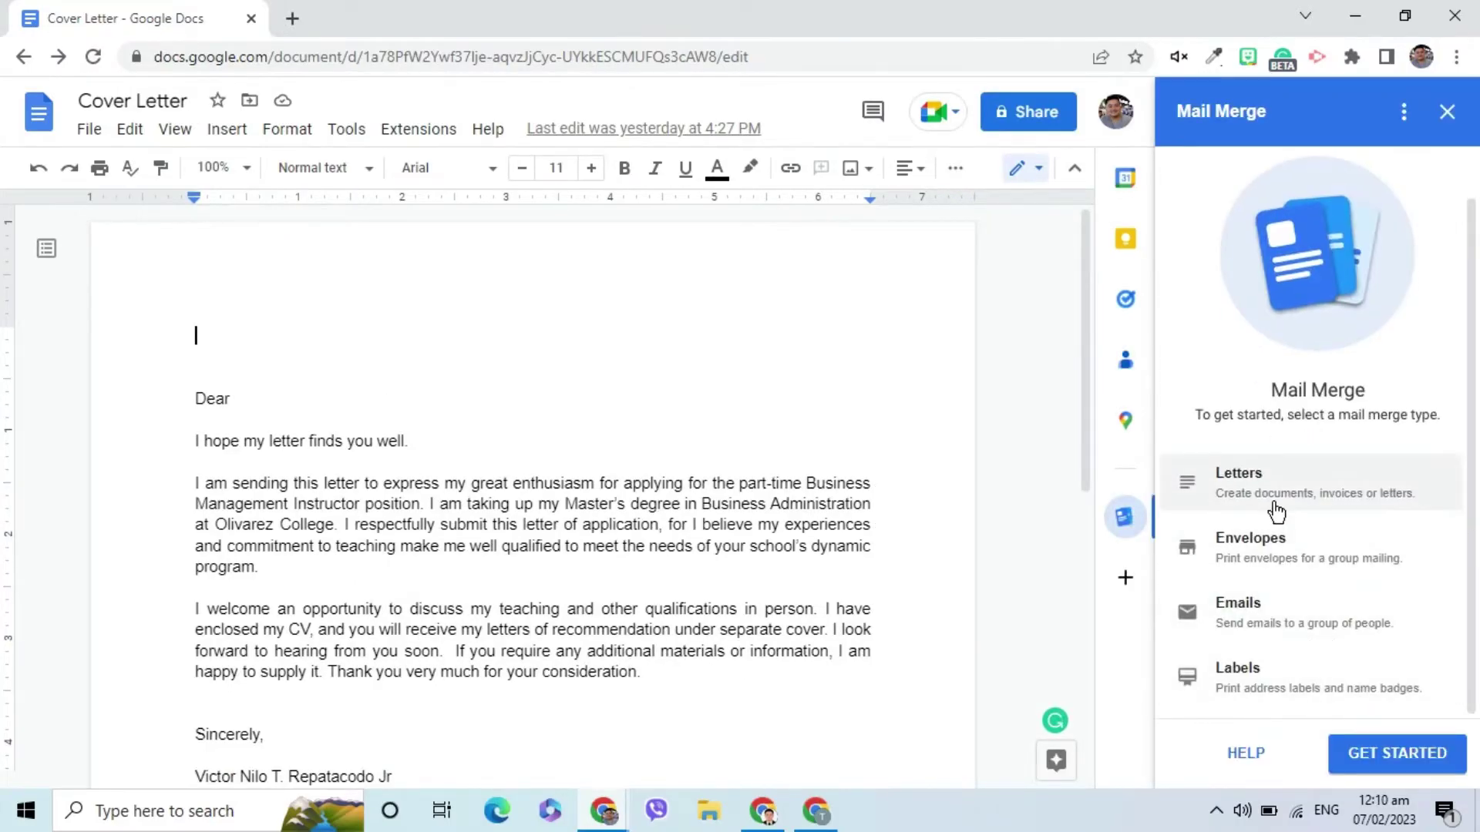
left_click(1274, 502)
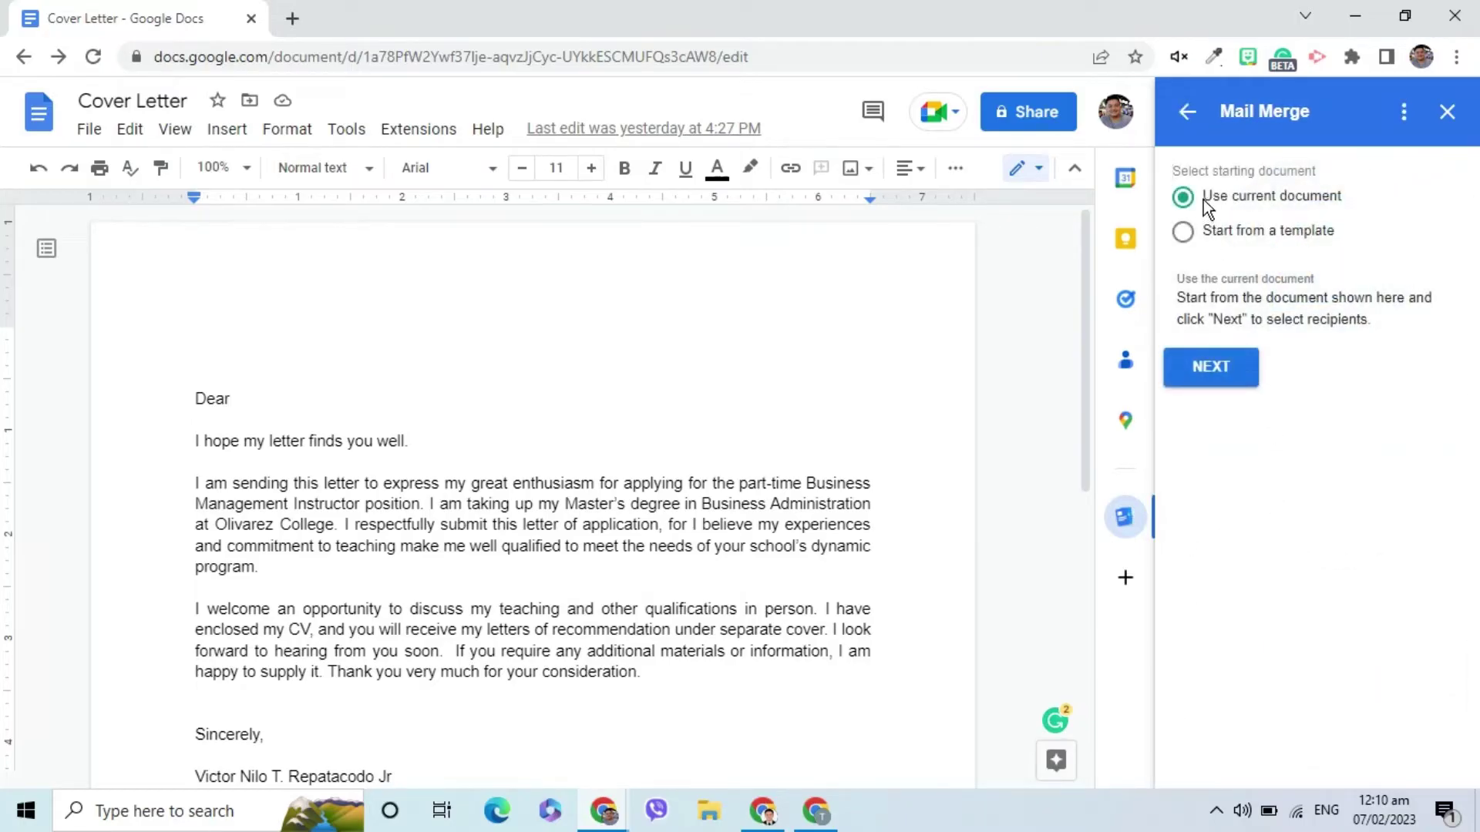
left_click(1218, 372)
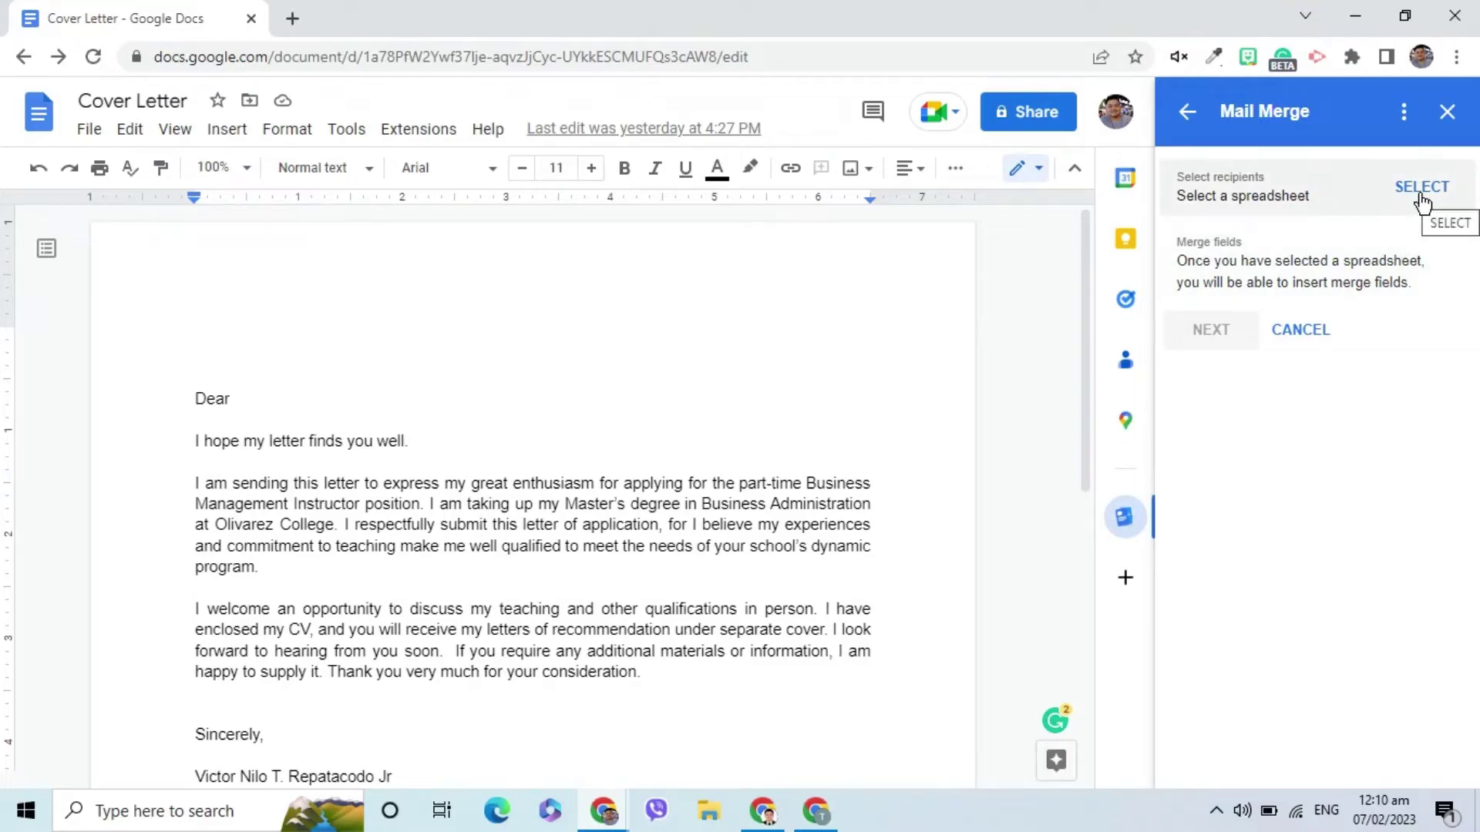
Go to Google Sheets in a new tab and create a blank spreadsheet.
left_click(297, 26)
left_click(315, 54)
type("sheets.")
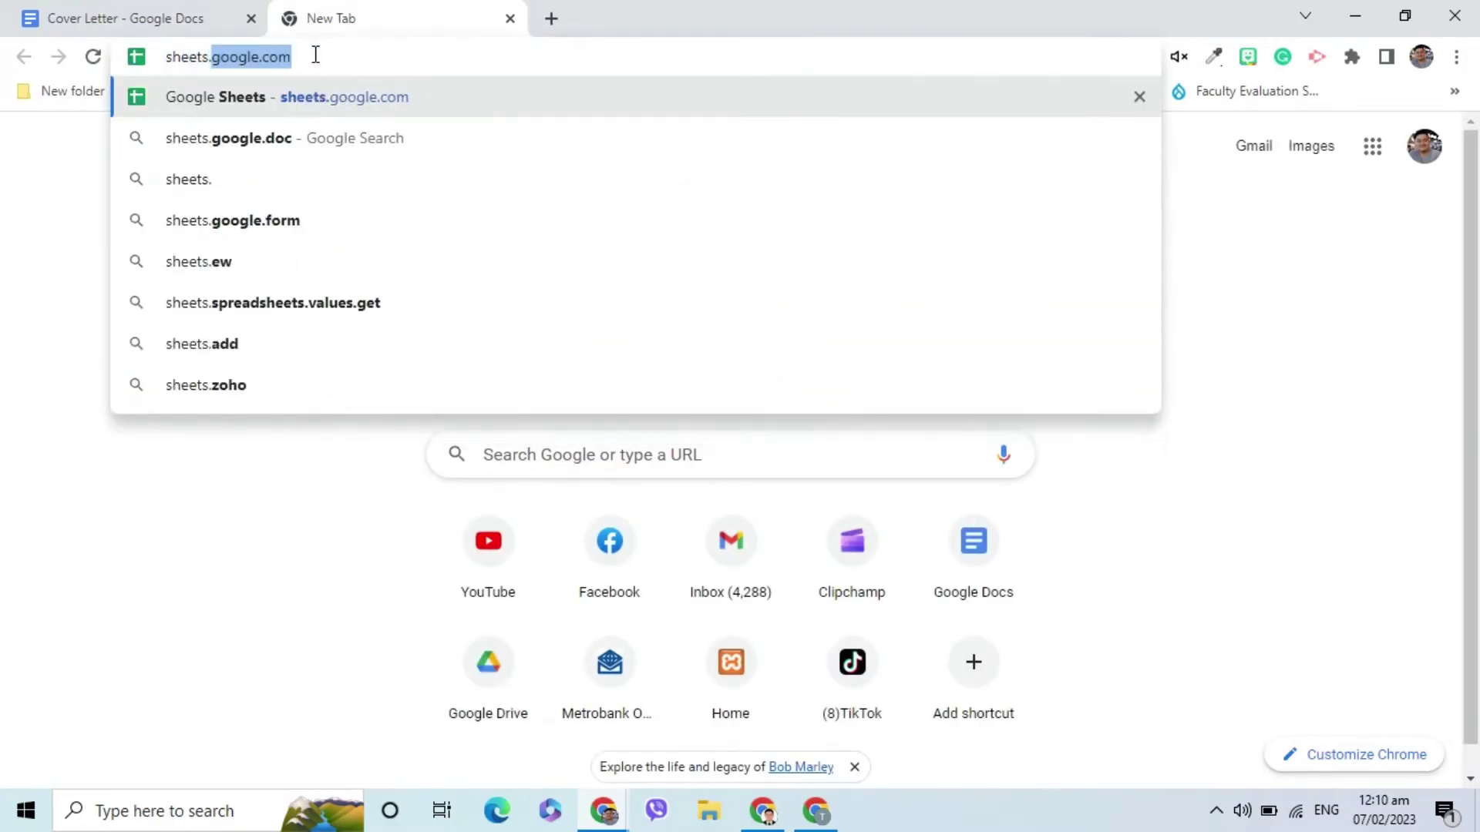
key("End")
key("Return")
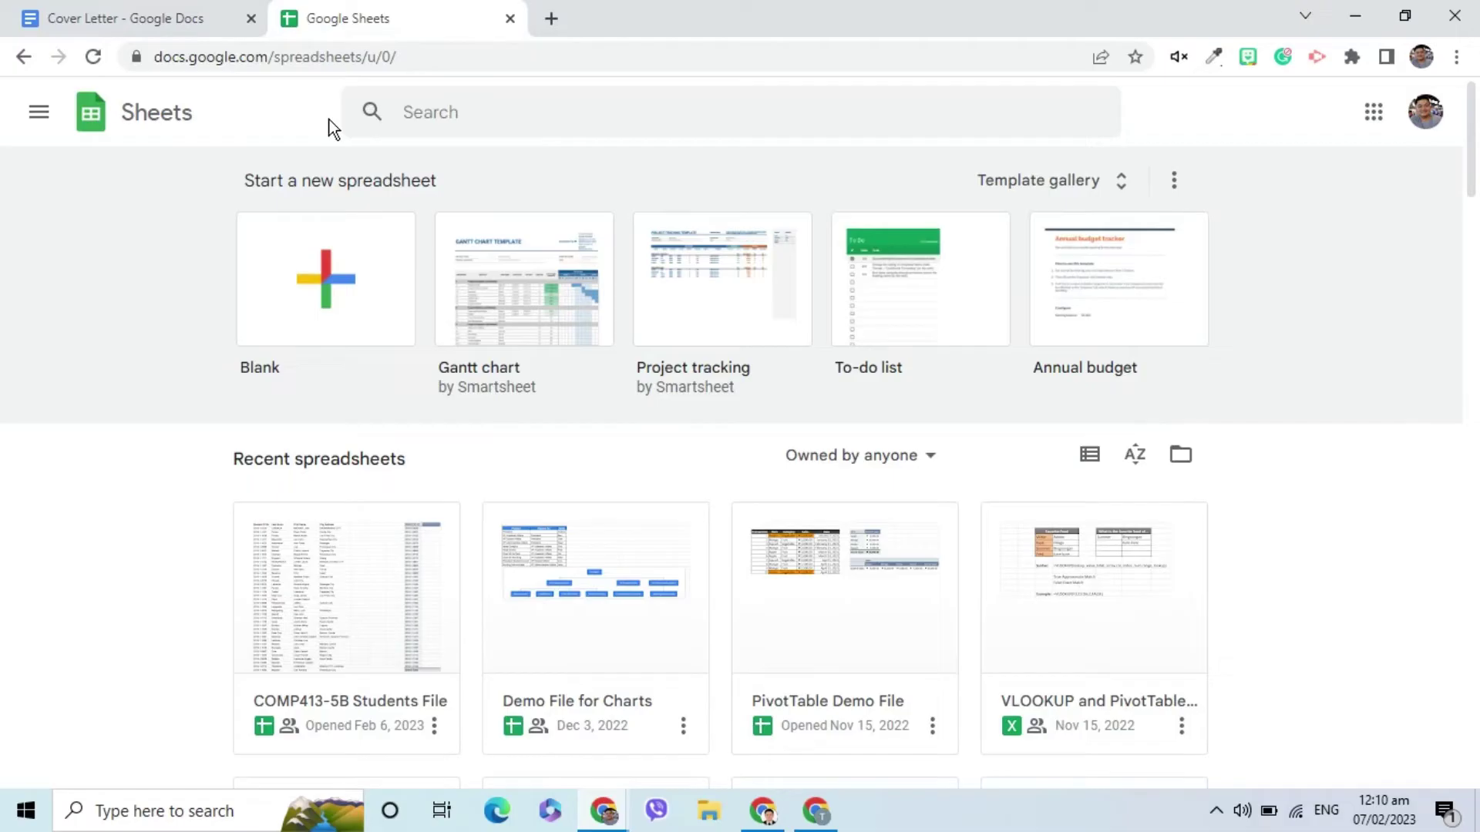
left_click(331, 280)
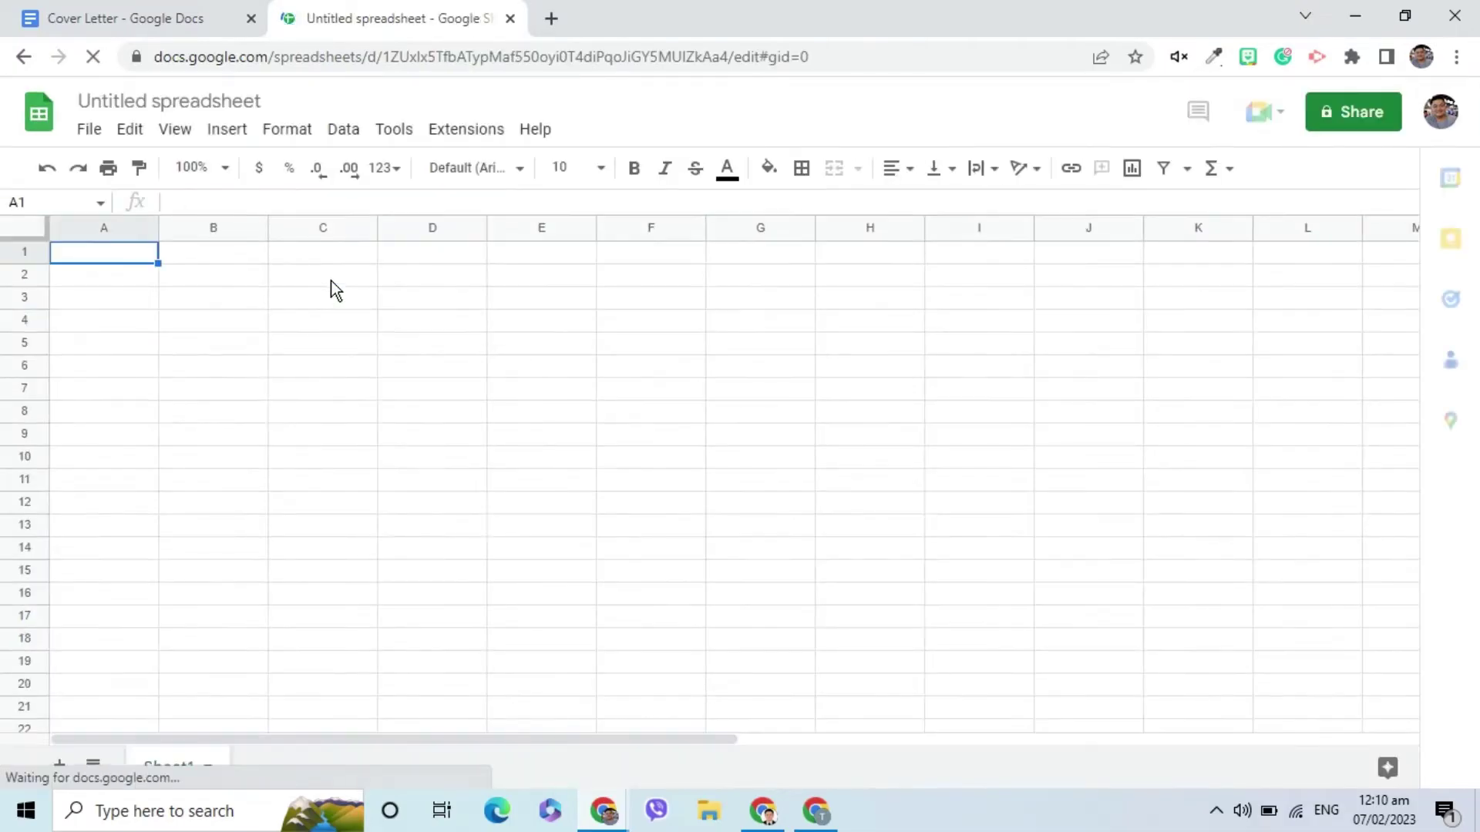
Zoom the spreadsheet to 150% and select its untitled name for renaming.
left_click(229, 175)
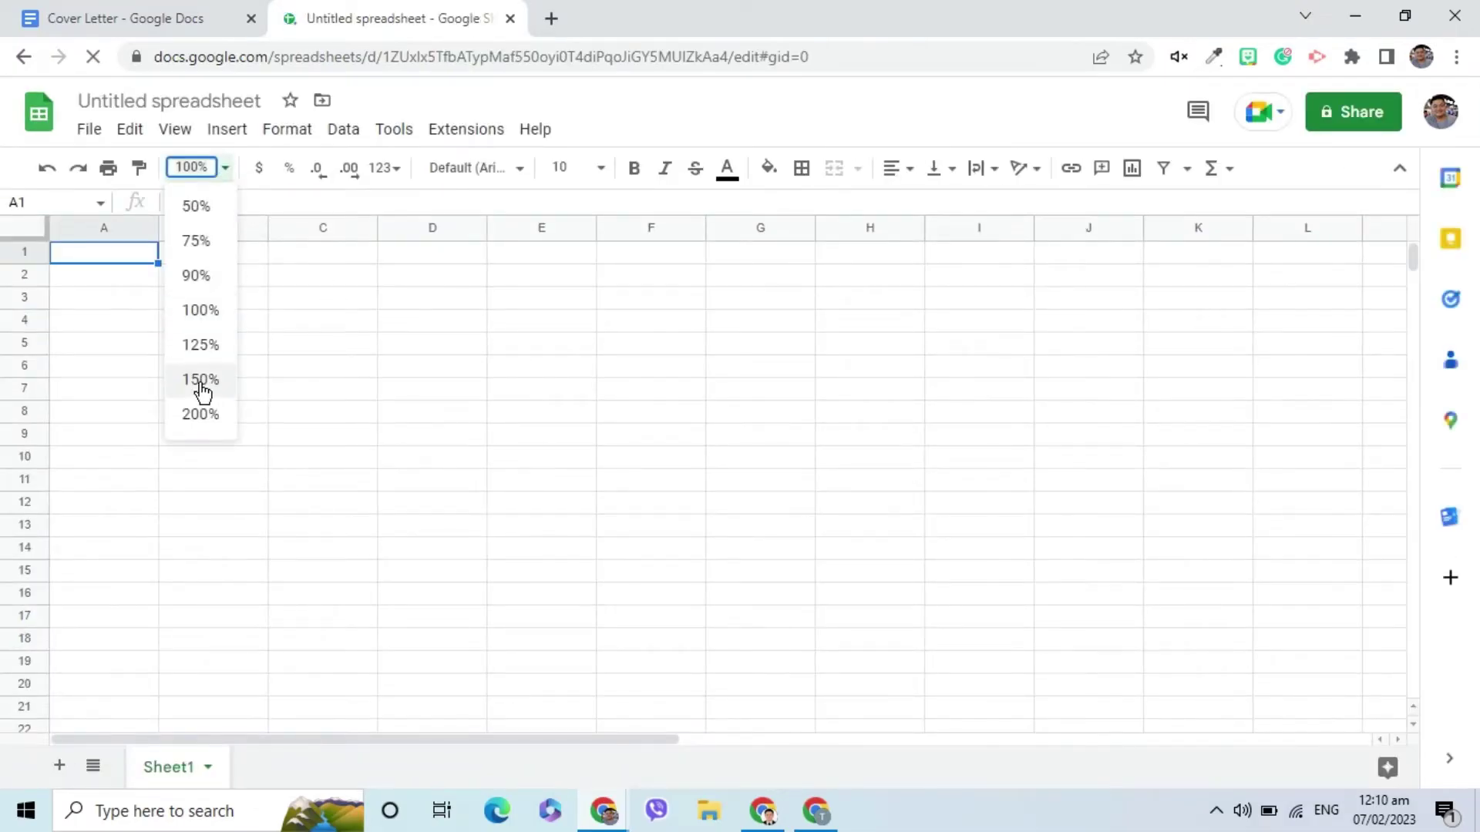
left_click(201, 381)
left_click(167, 104)
Name the sheet Employers List and enter headers Title, First Name, Middle Initial, Last Name in A1:D1.
type("Employers List")
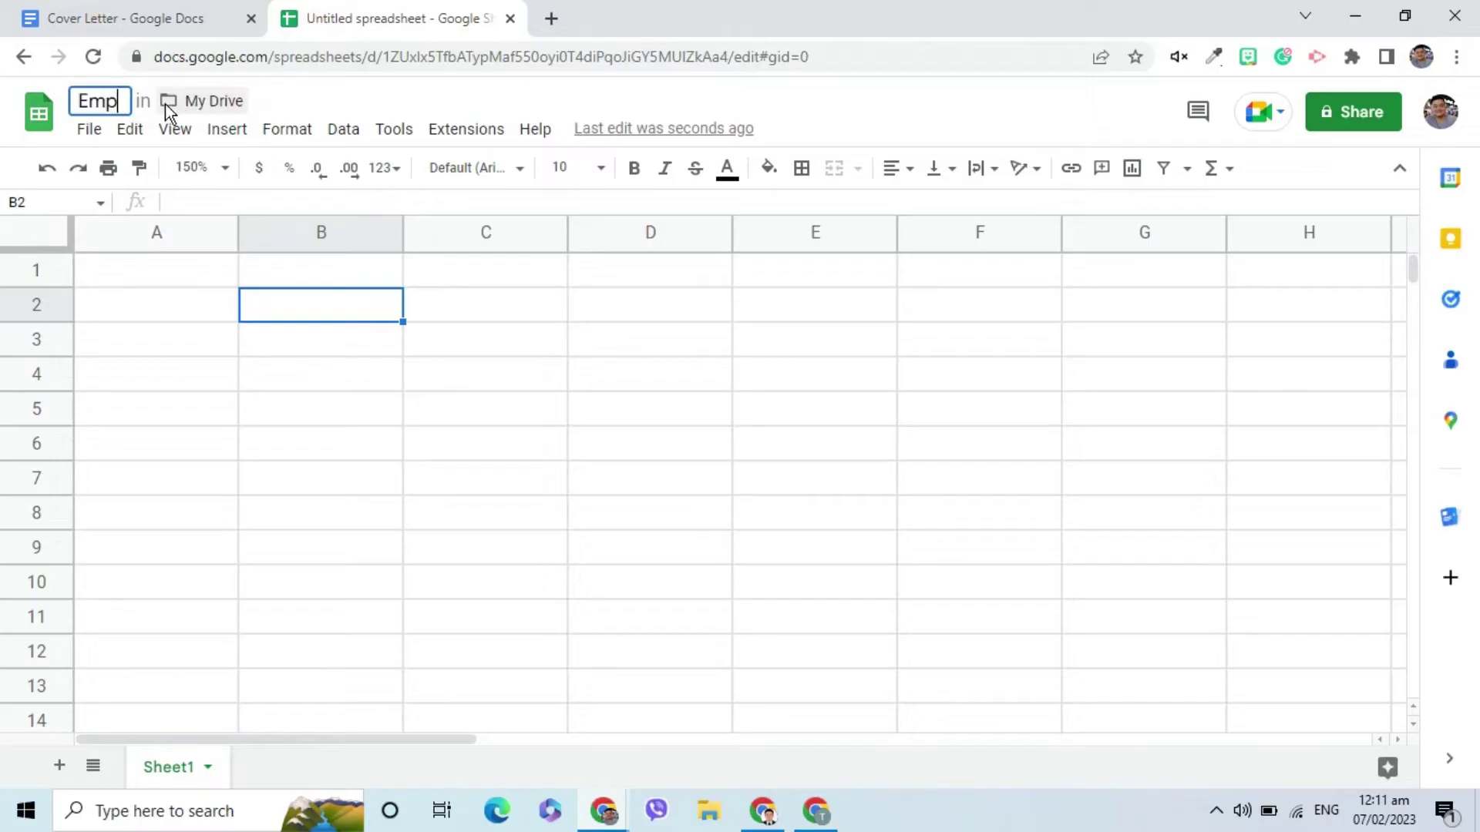
left_click(162, 266)
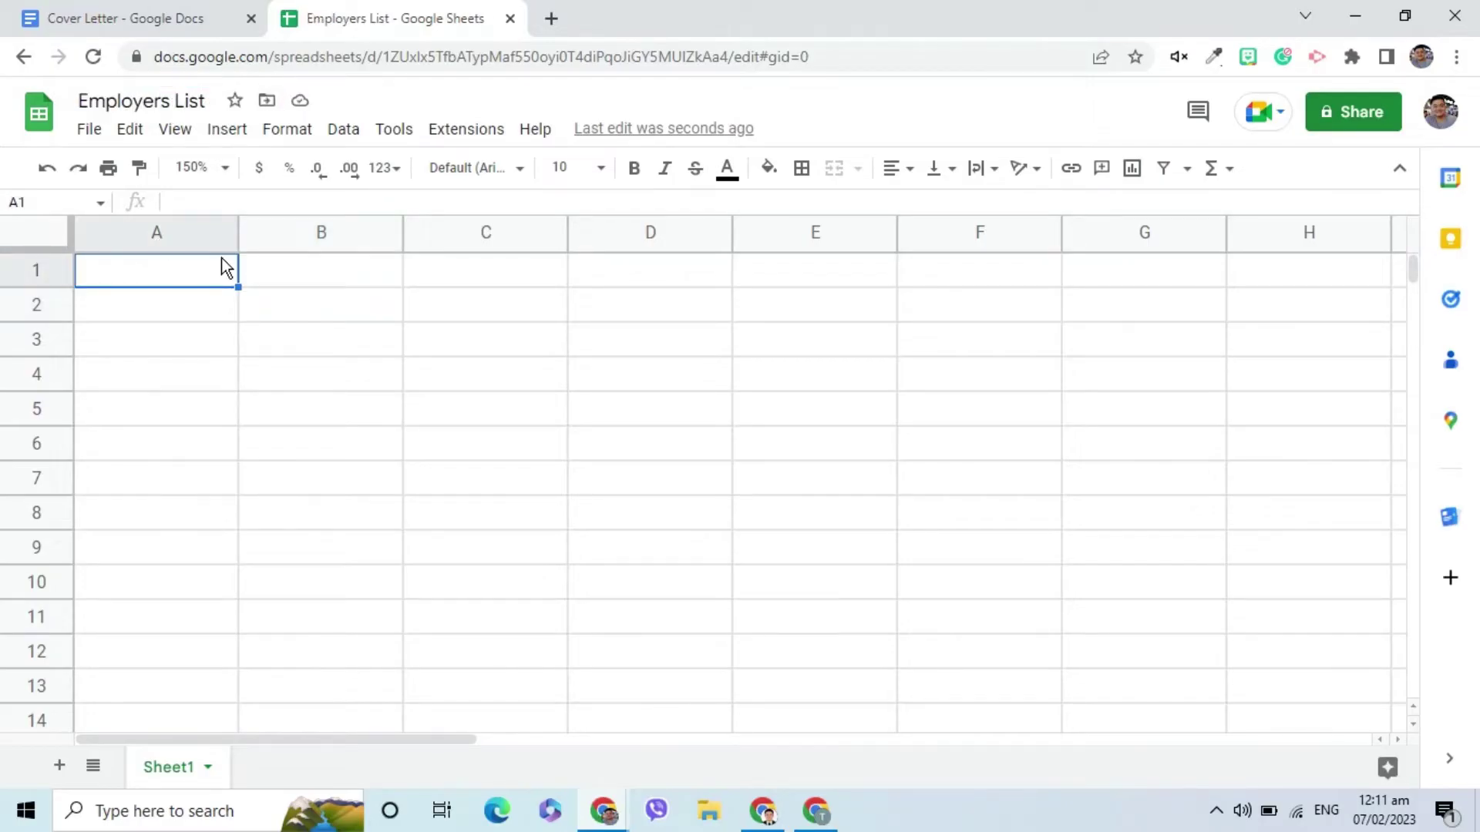
type("Title")
key("Tab")
type("First Name")
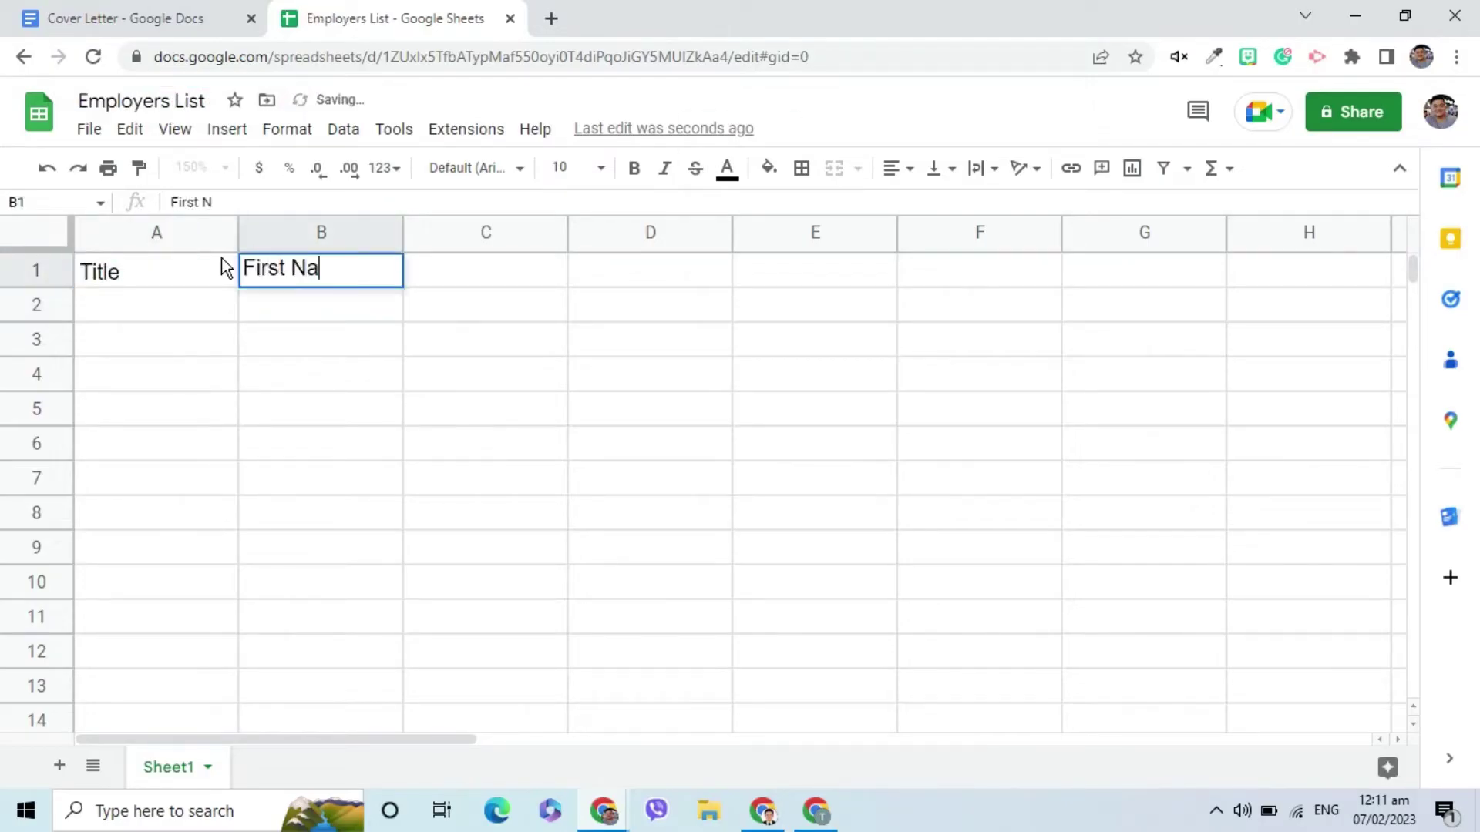
key("Tab")
type("Middle Initial")
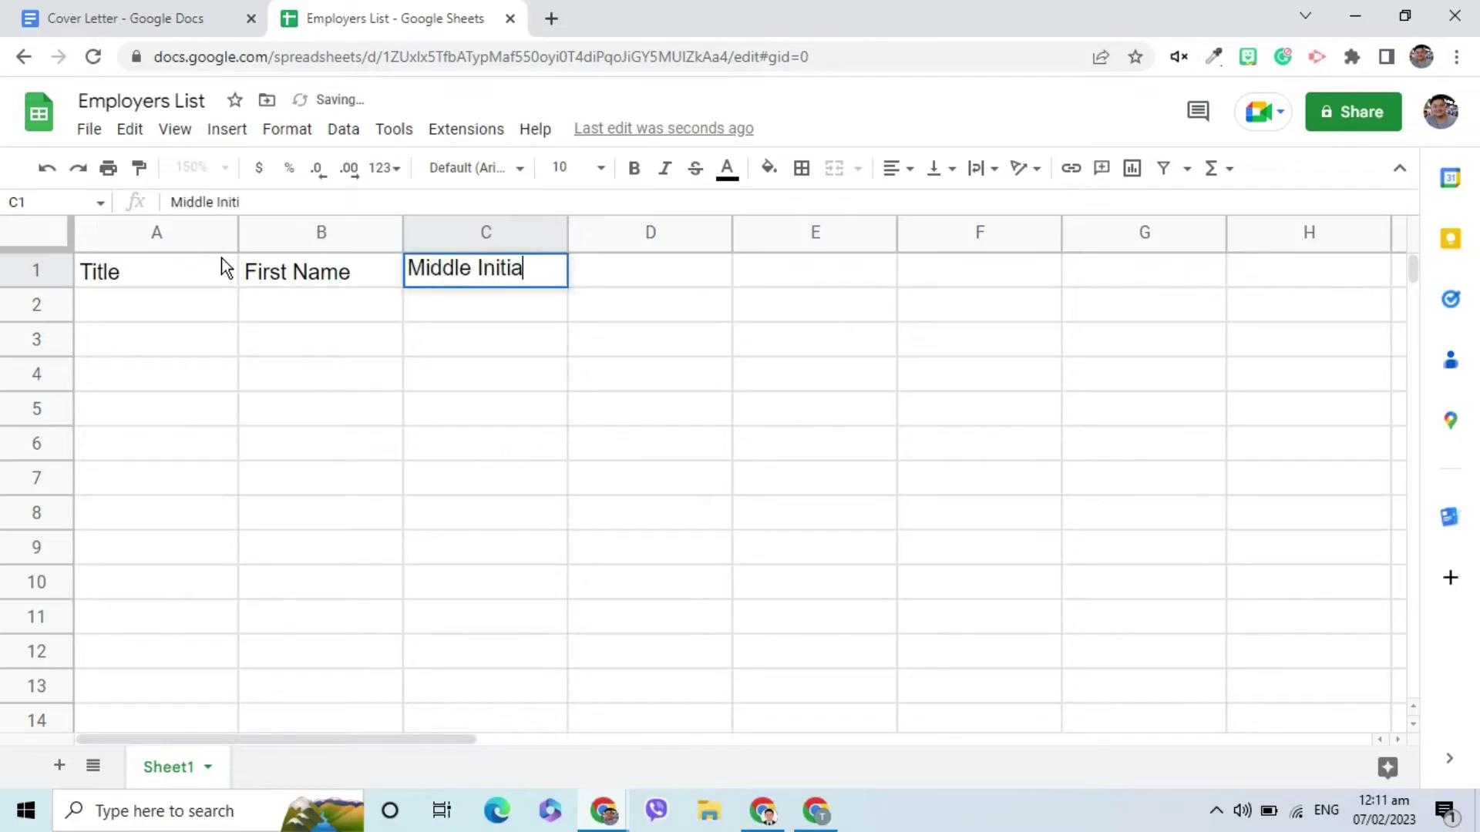
key("Tab")
type("Last Naam")
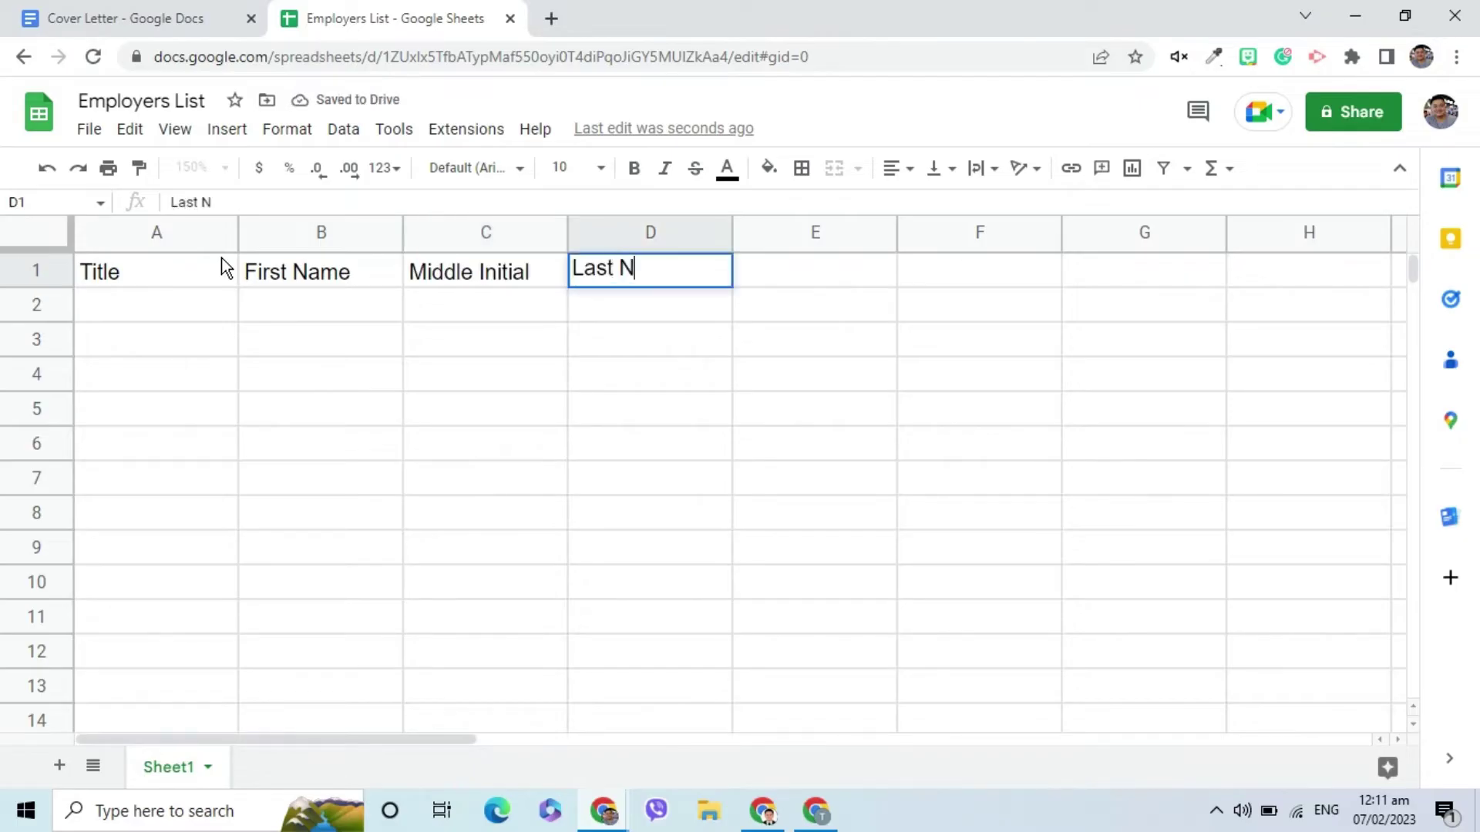
key("BackSpace")
key("BackSpace")
type("me")
key("Tab")
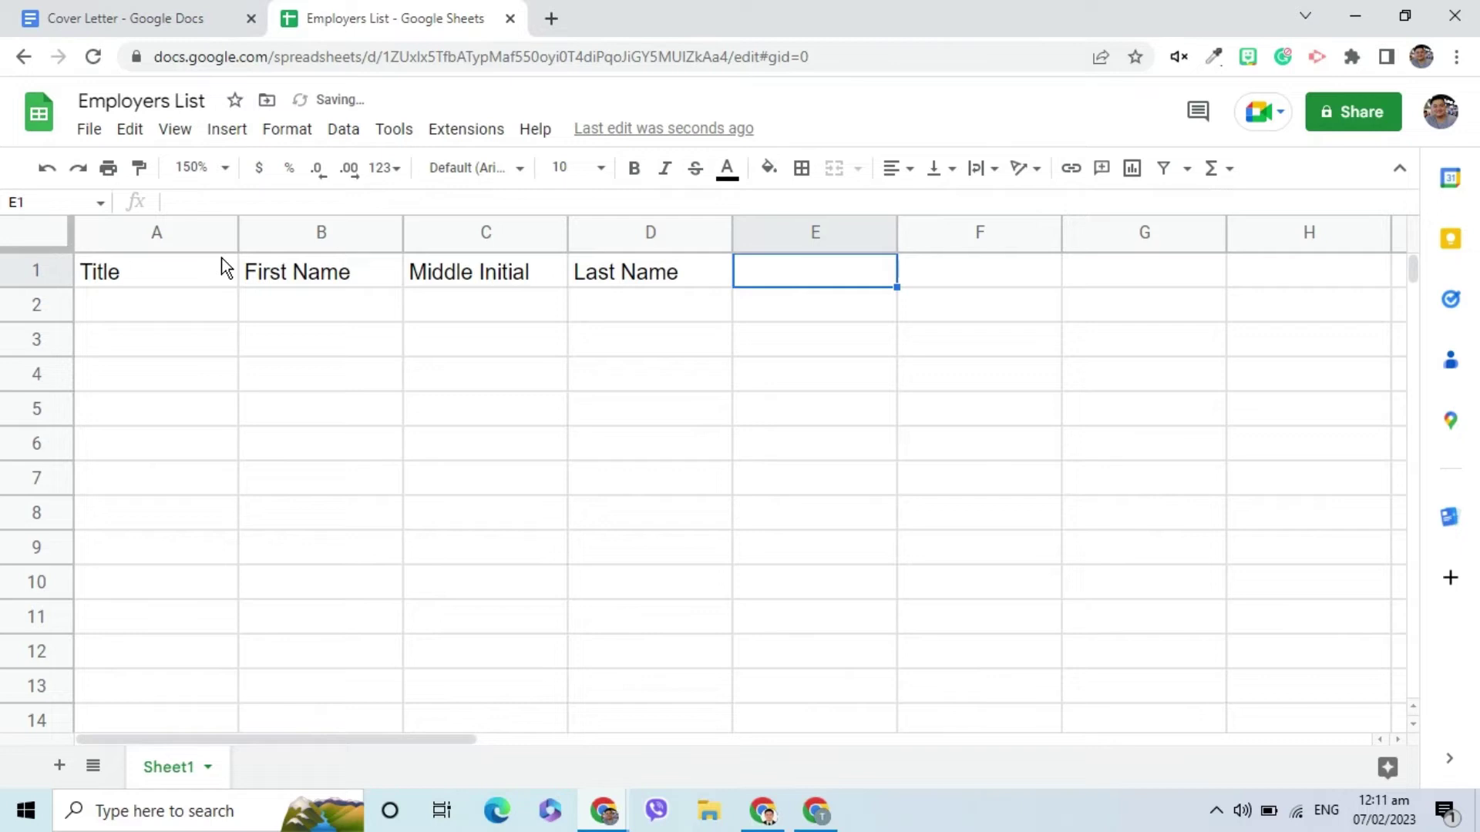
Add the headers Position, Company and Address in E1:G1.
type("Position")
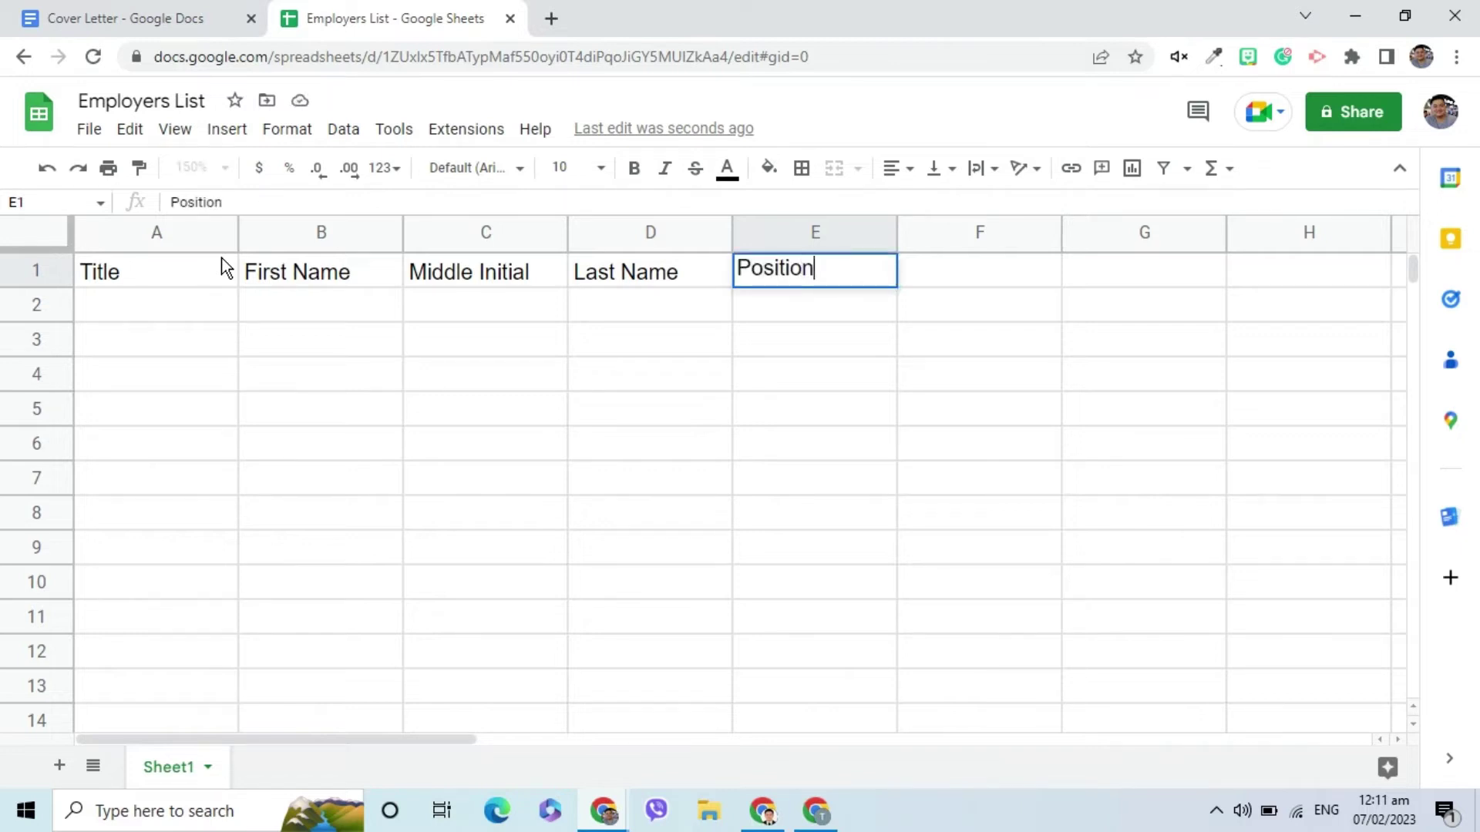
key("Tab")
type("Addres")
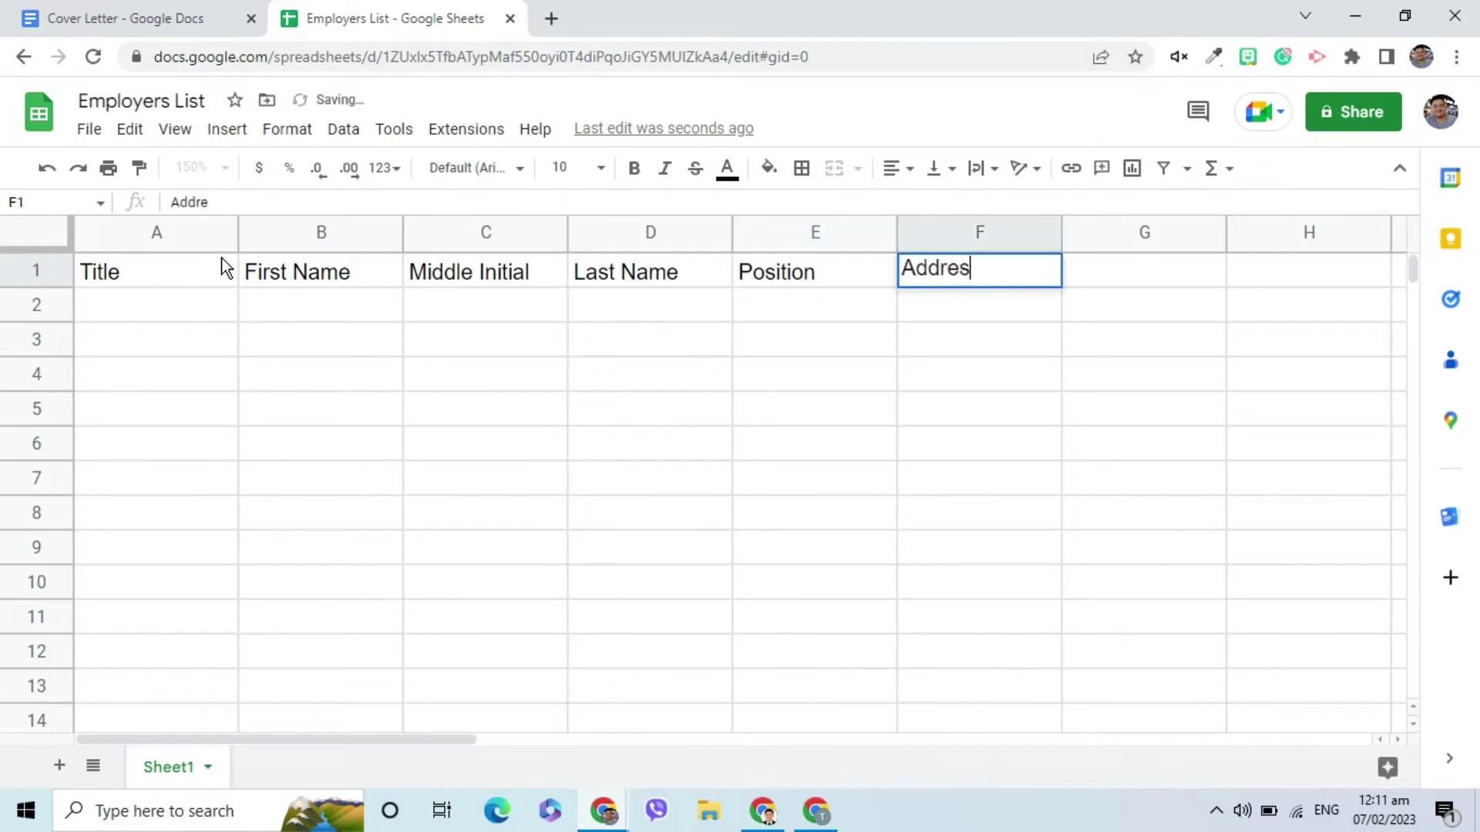
key("BackSpace")
key("BackSpace")
key("BackSpace")
key("BackSpace")
key("BackSpace")
key("BackSpace")
type("Company")
key("Tab")
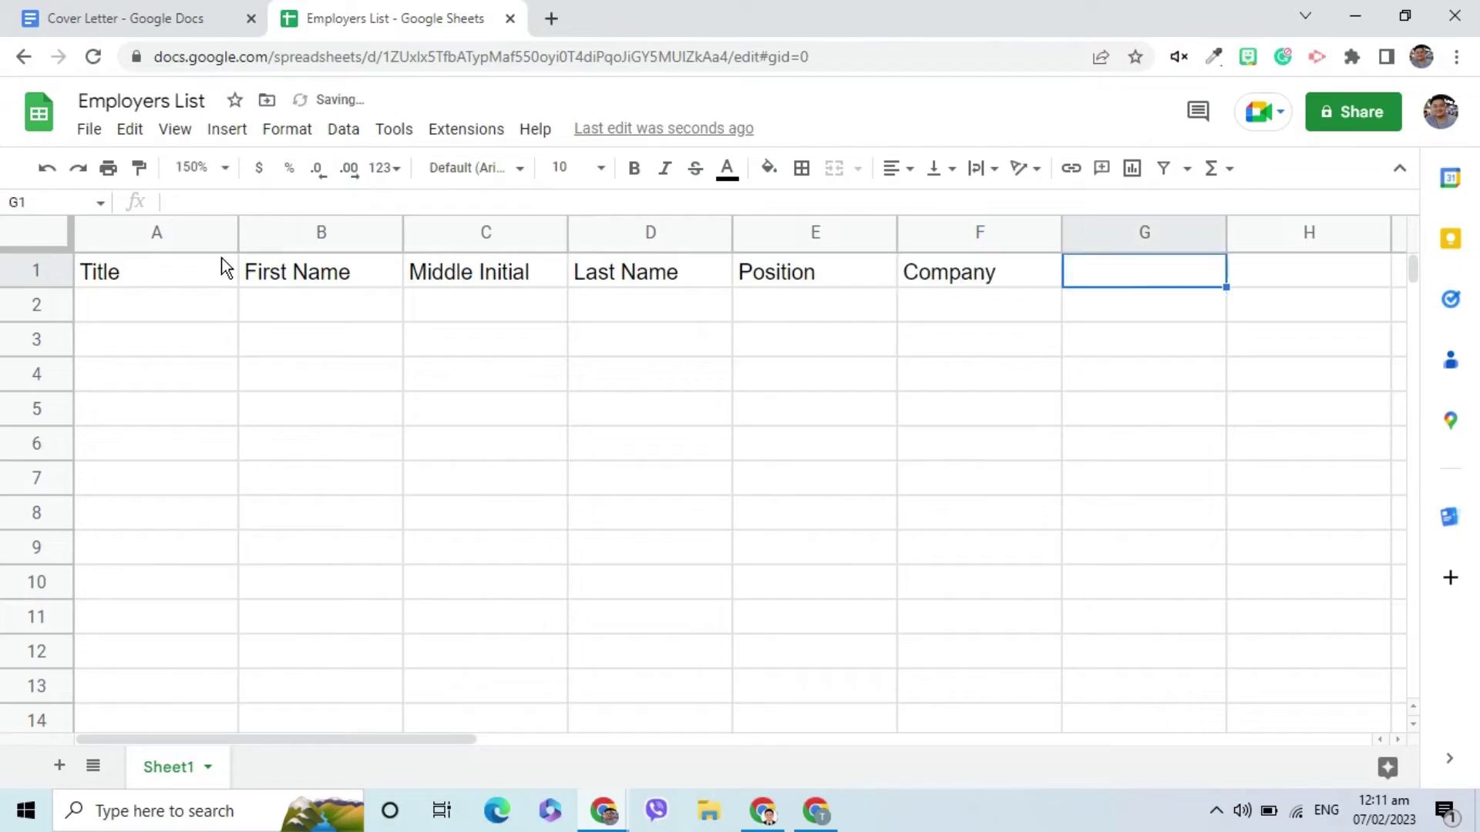
type("Address")
key("Return")
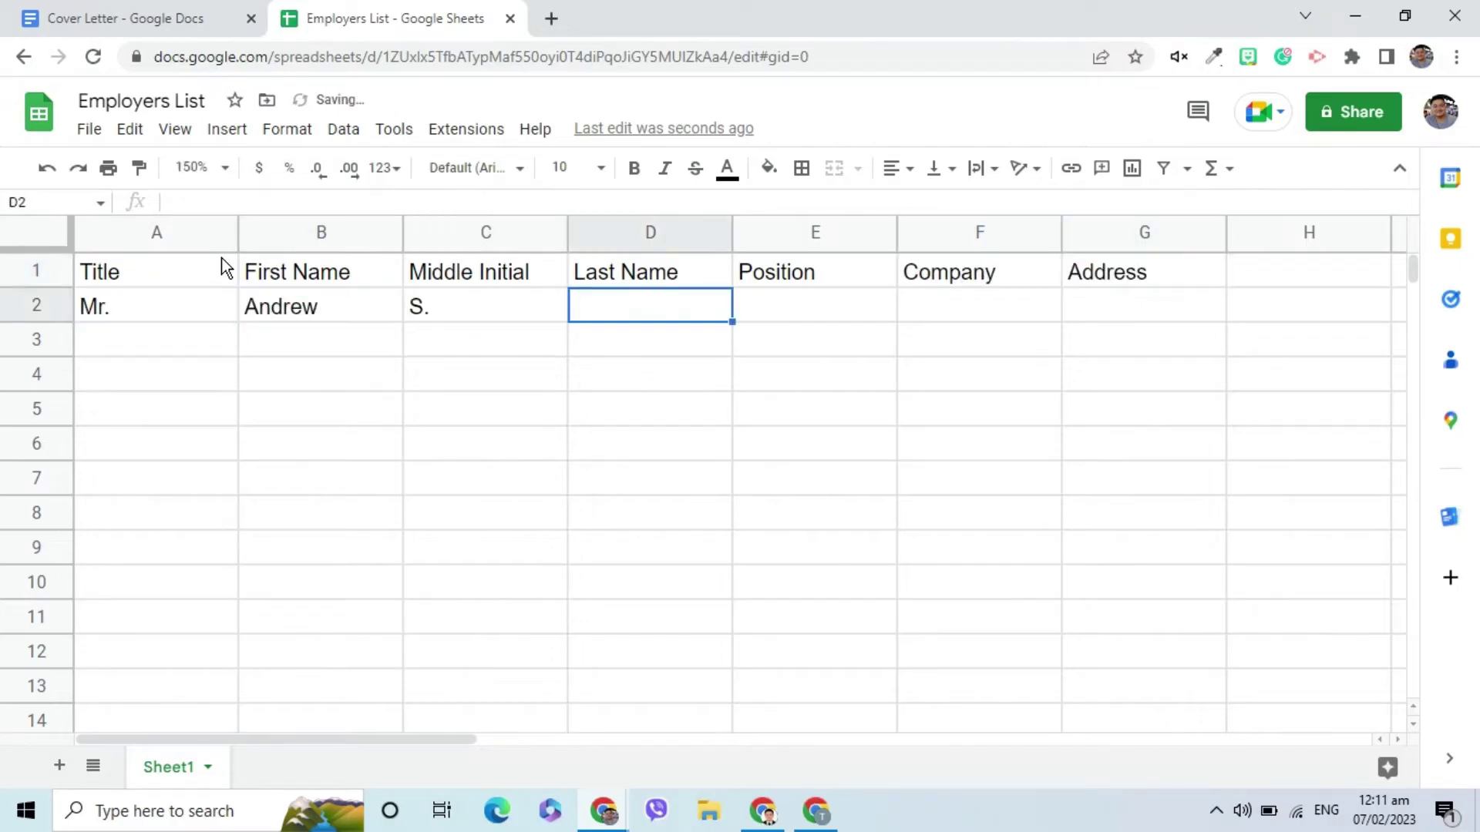
Enter five employer rows with title, name, position, company and address, e.g. Hertz Company, ABC Company.
key("Return")
type("Dr.")
key("Tab")
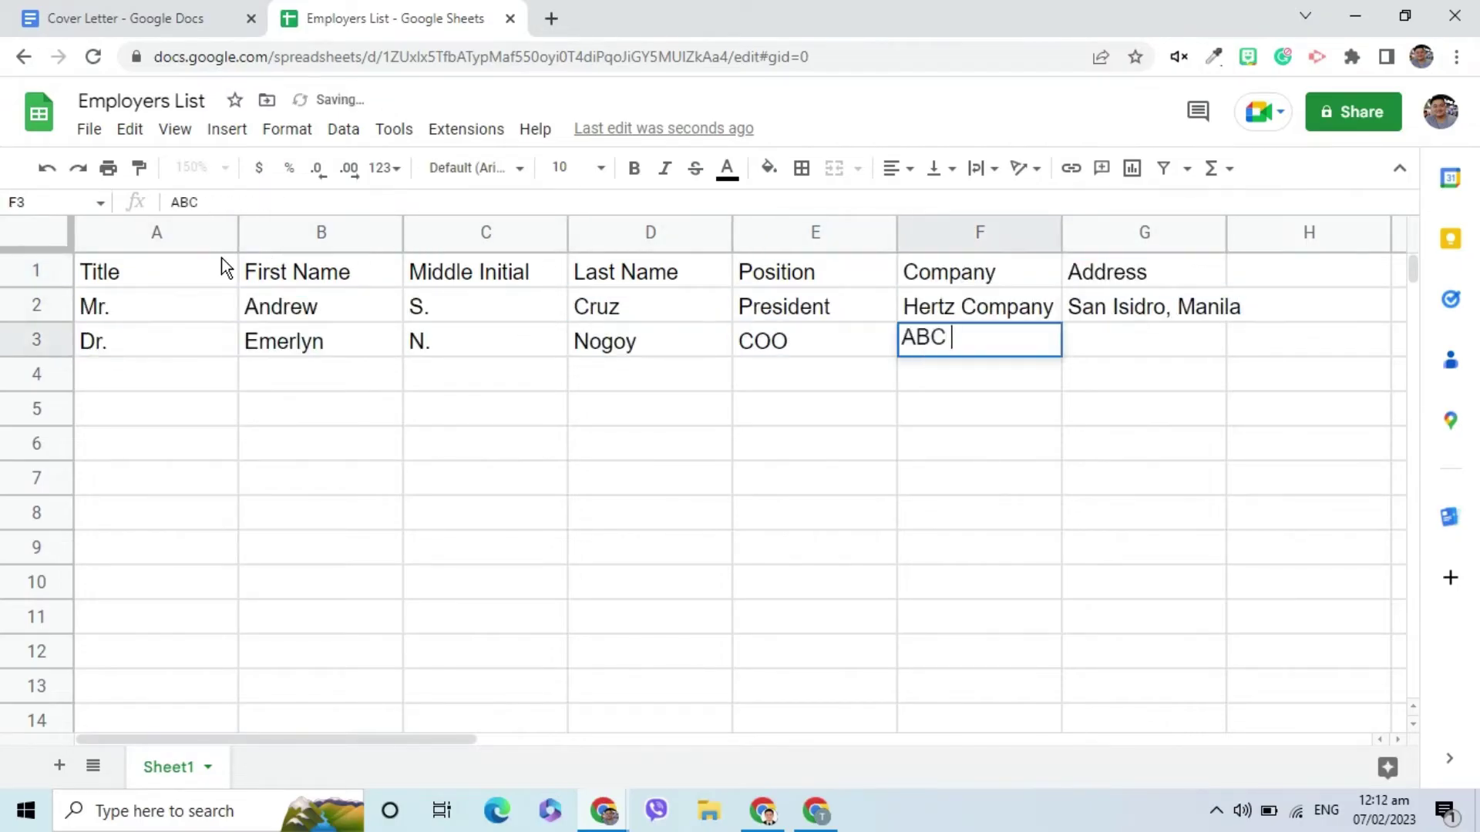
key("Return")
key("Return")
key("Return")
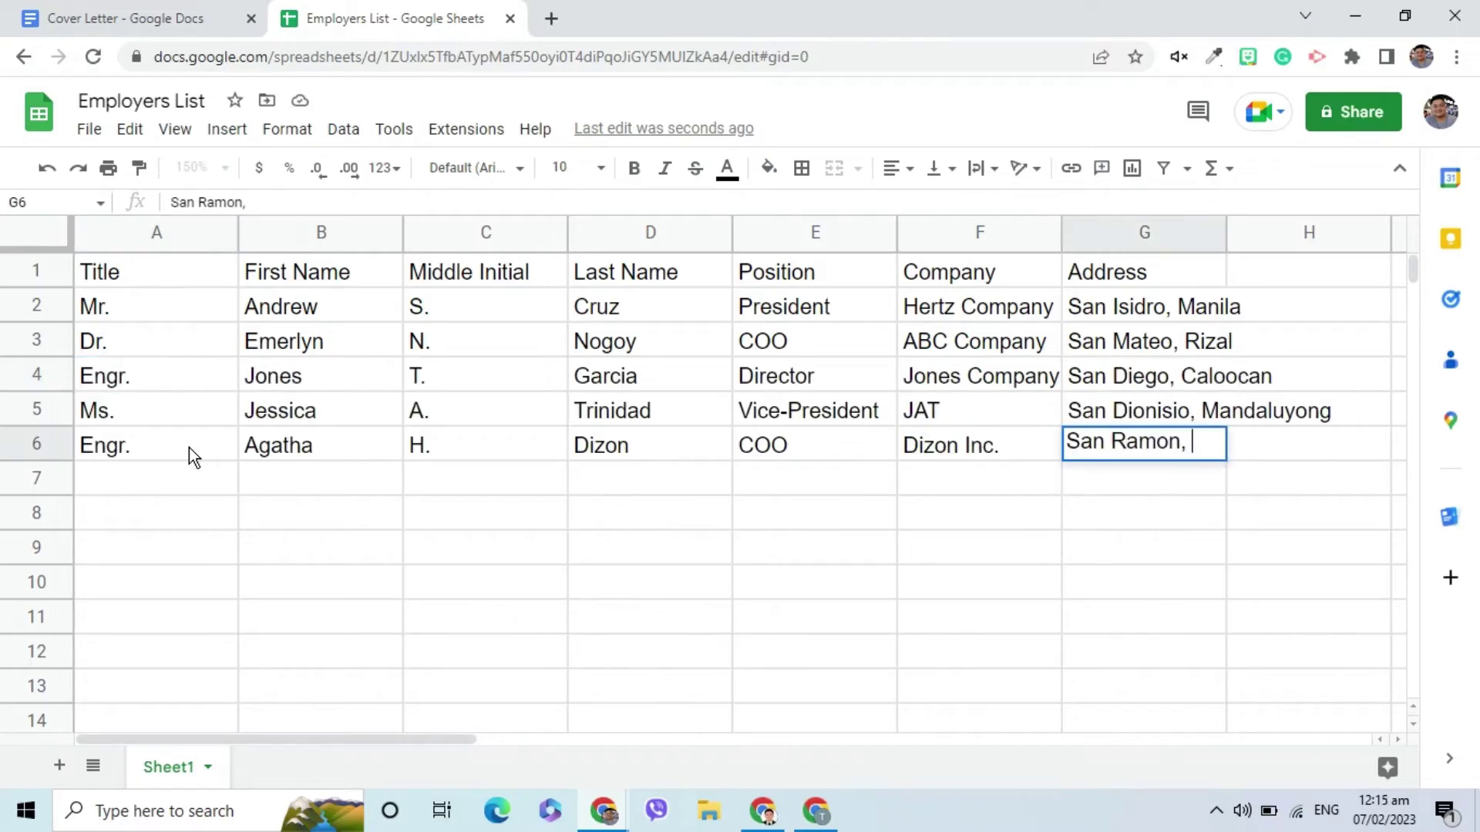
key("Return")
Attach the Employers List spreadsheet as the Cover Letter's mail merge recipient list.
left_click(135, 29)
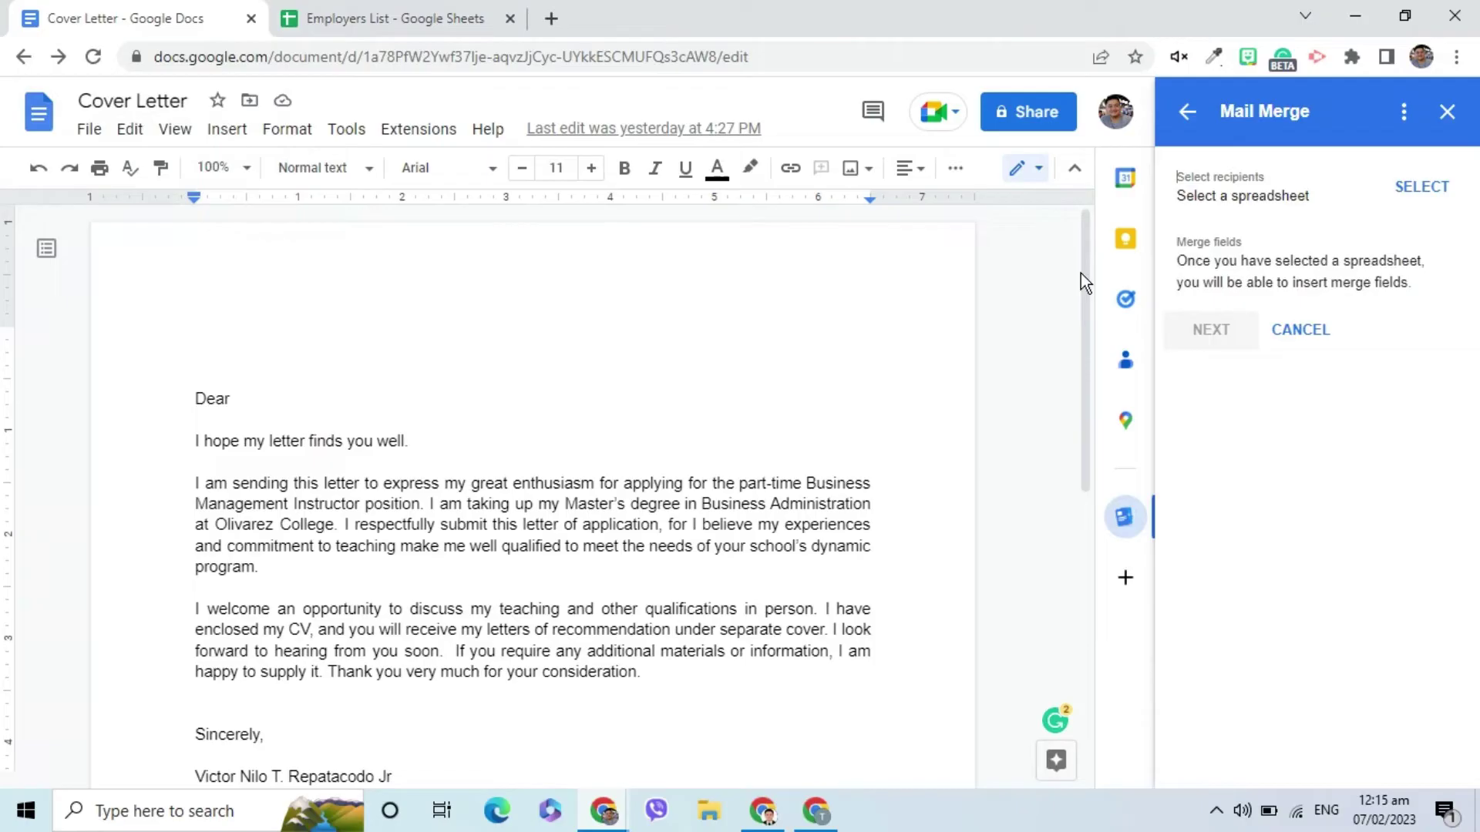
left_click(1422, 187)
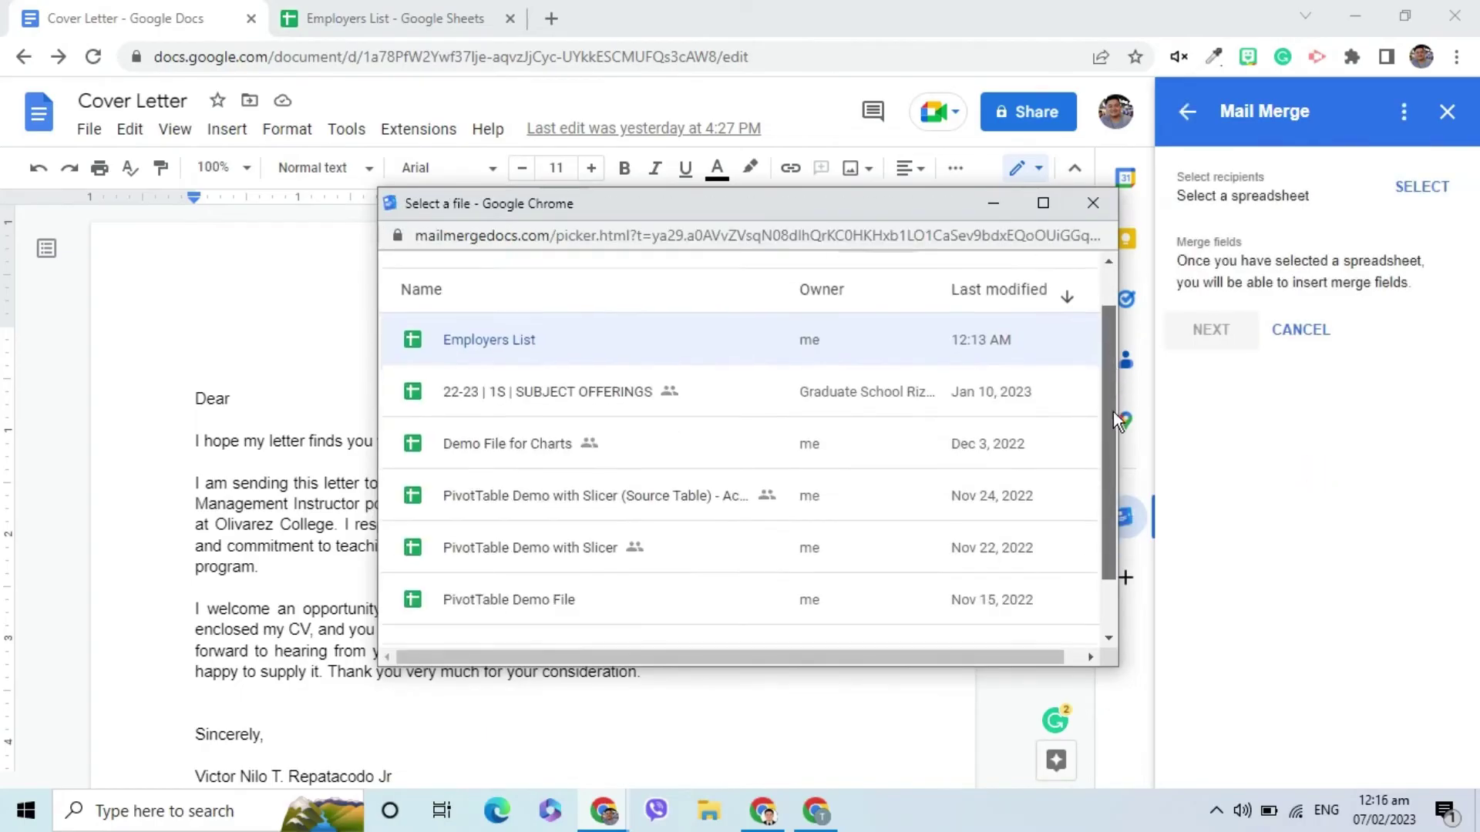
left_click(472, 621)
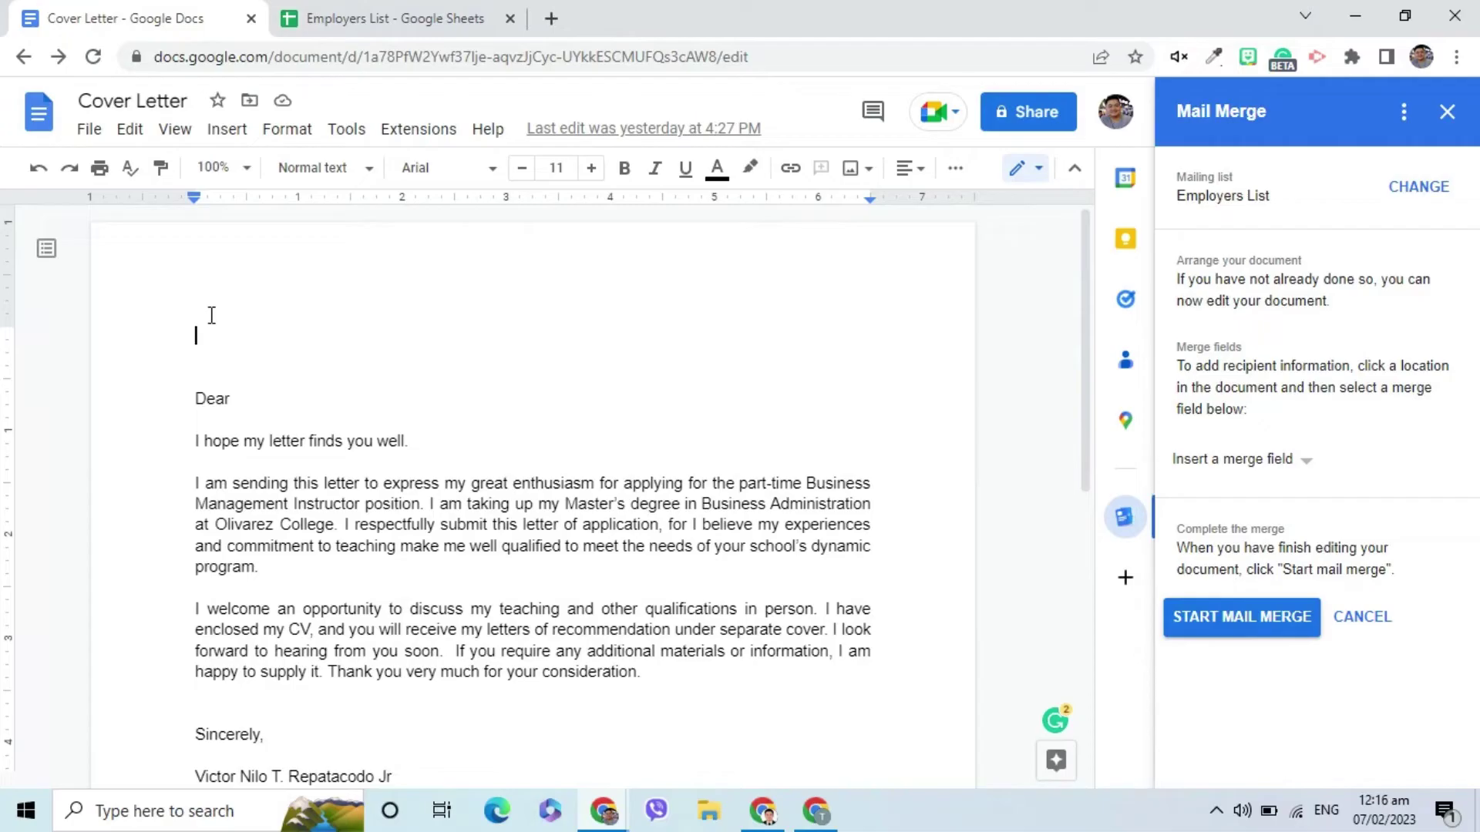
Insert the Title, First Name, Middle Initial and Last Name merge fields for the recipient name.
left_click(1235, 458)
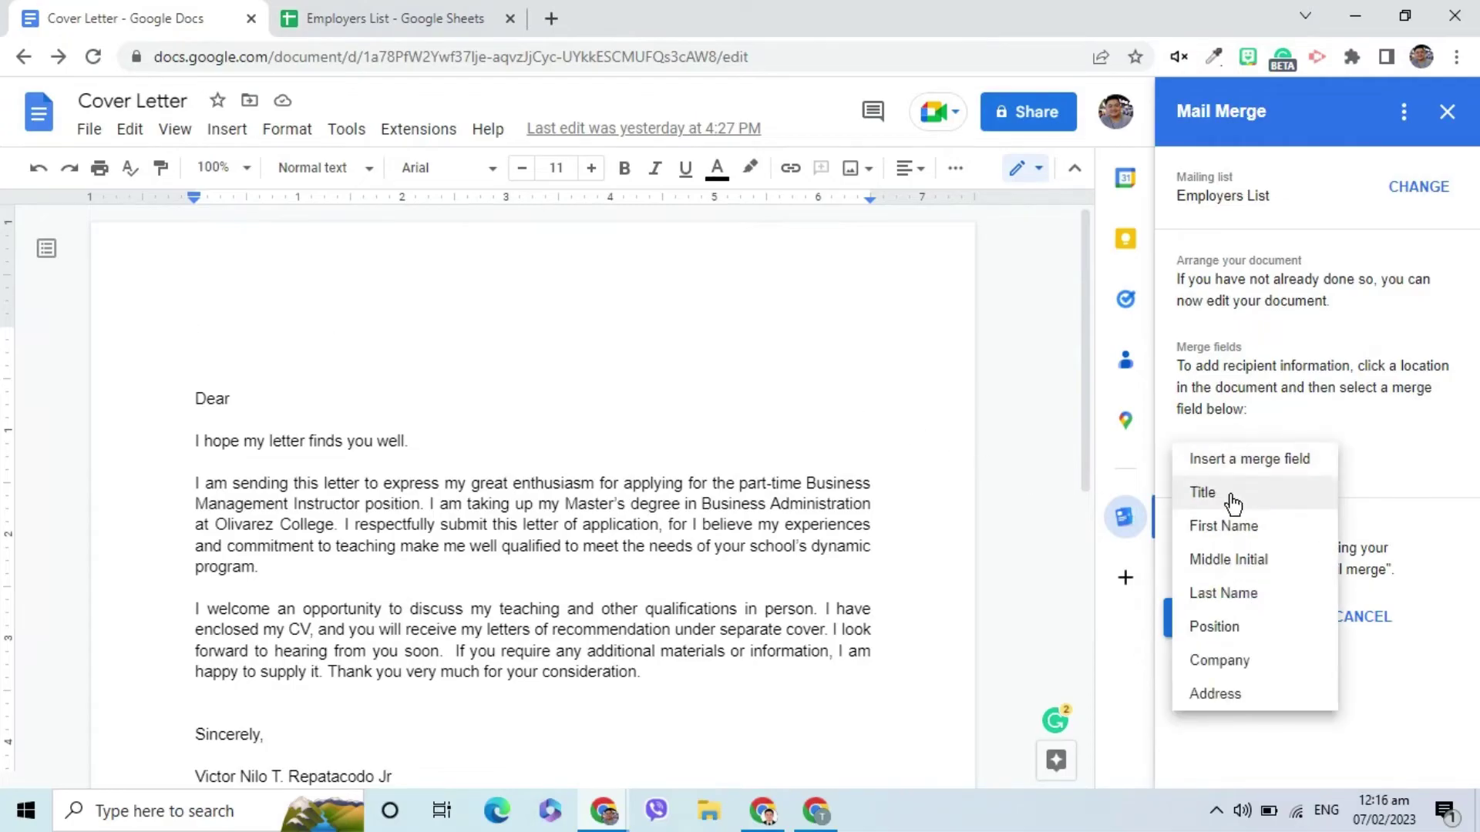
left_click(1229, 495)
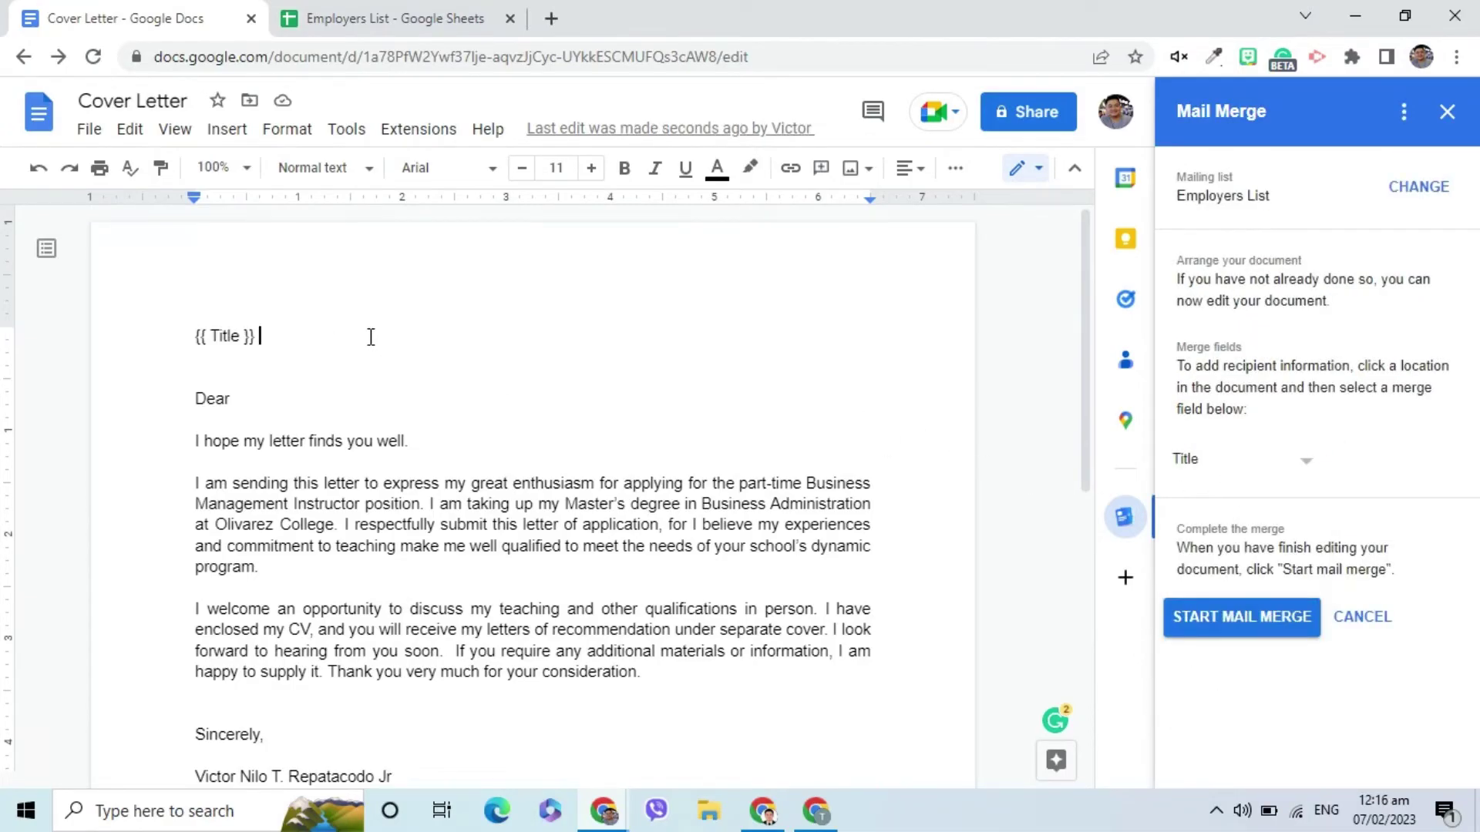
left_click(1216, 459)
left_click(1212, 488)
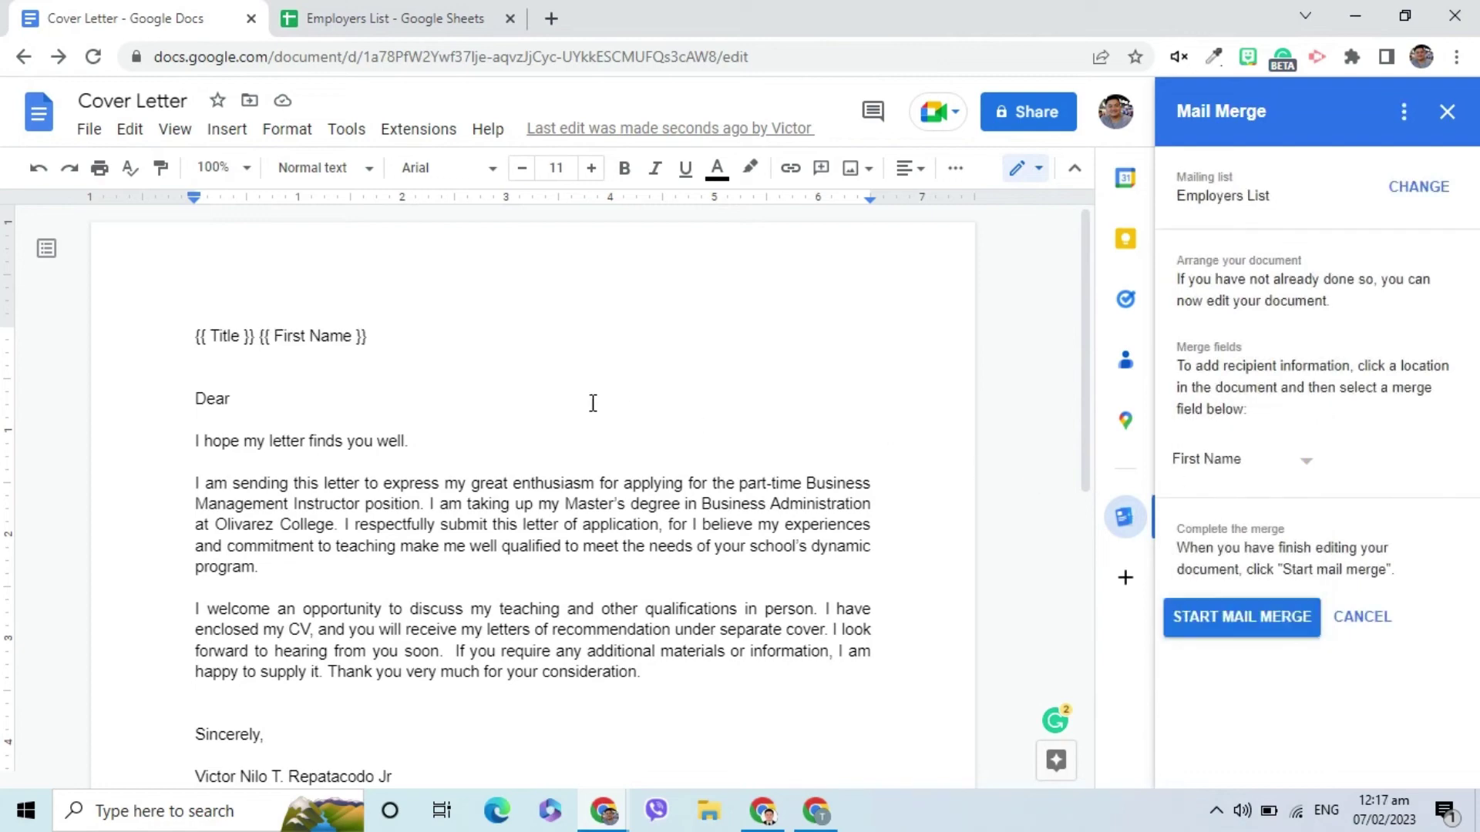
left_click(1222, 460)
left_click(1251, 497)
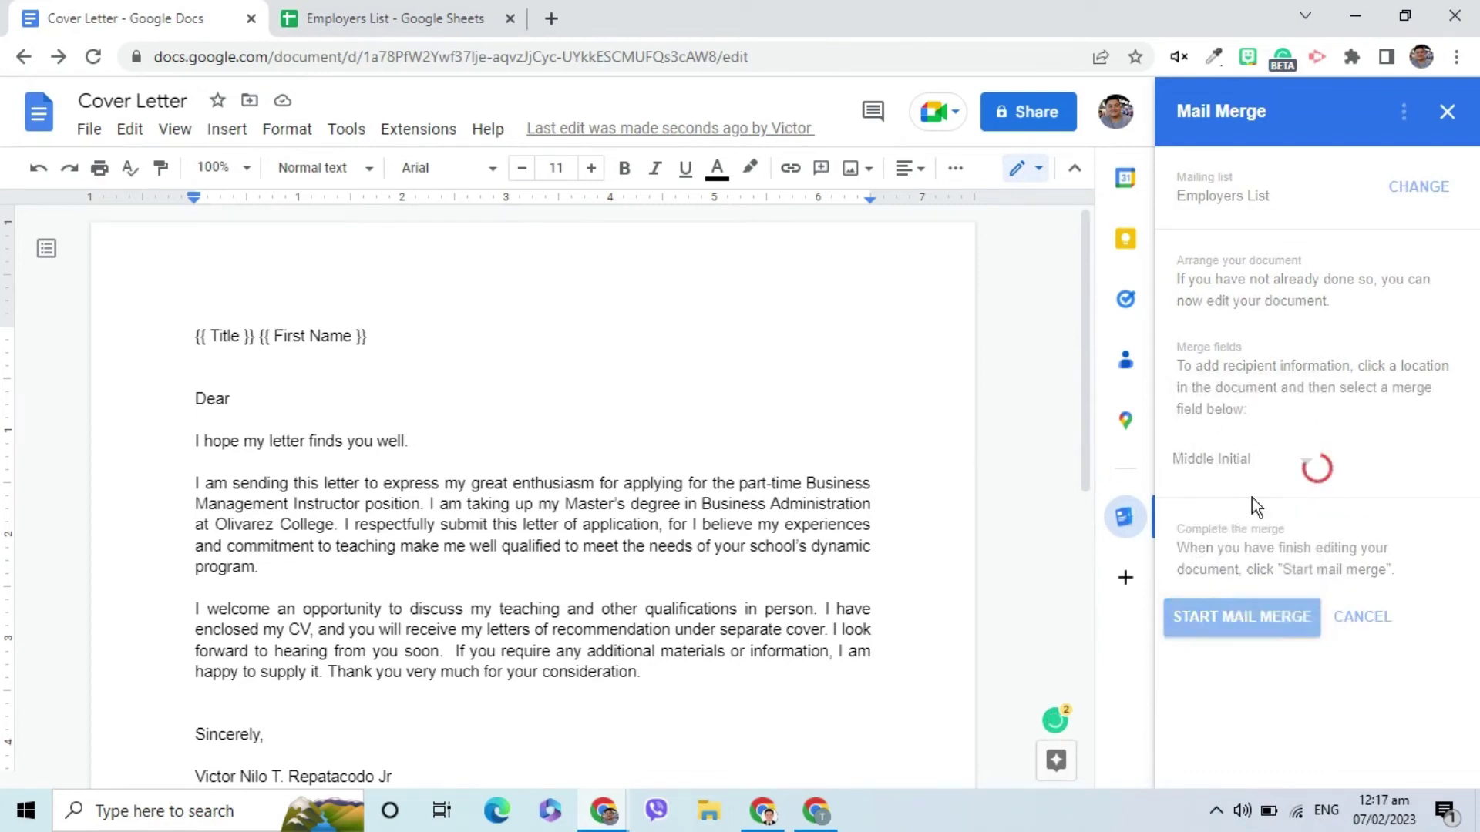
left_click(1226, 459)
left_click(1254, 494)
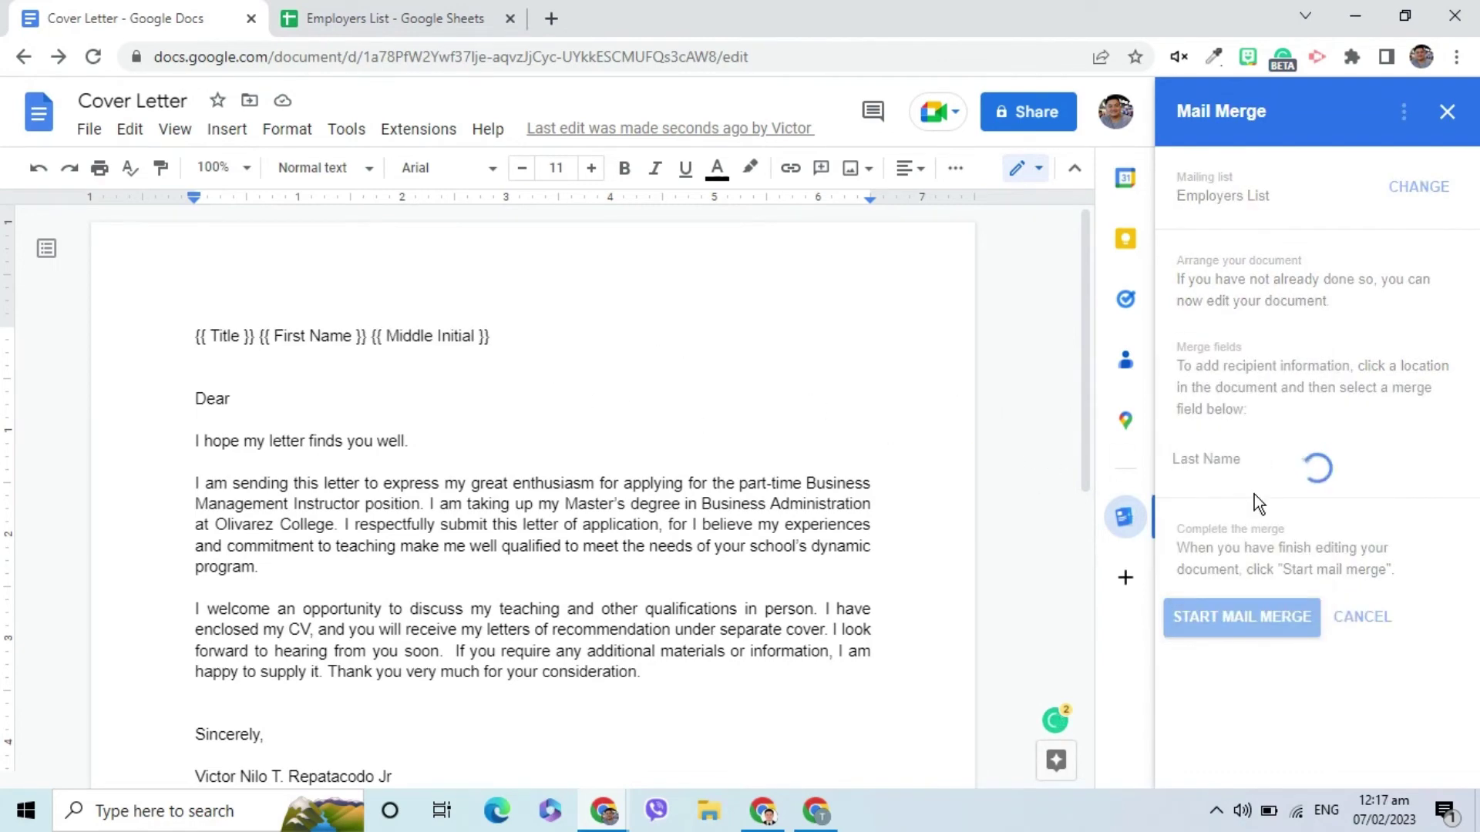
Add a '{{ Position }}, {{ Company }}' line and an {{ Address }} line below the name.
key("Return")
left_click(1226, 460)
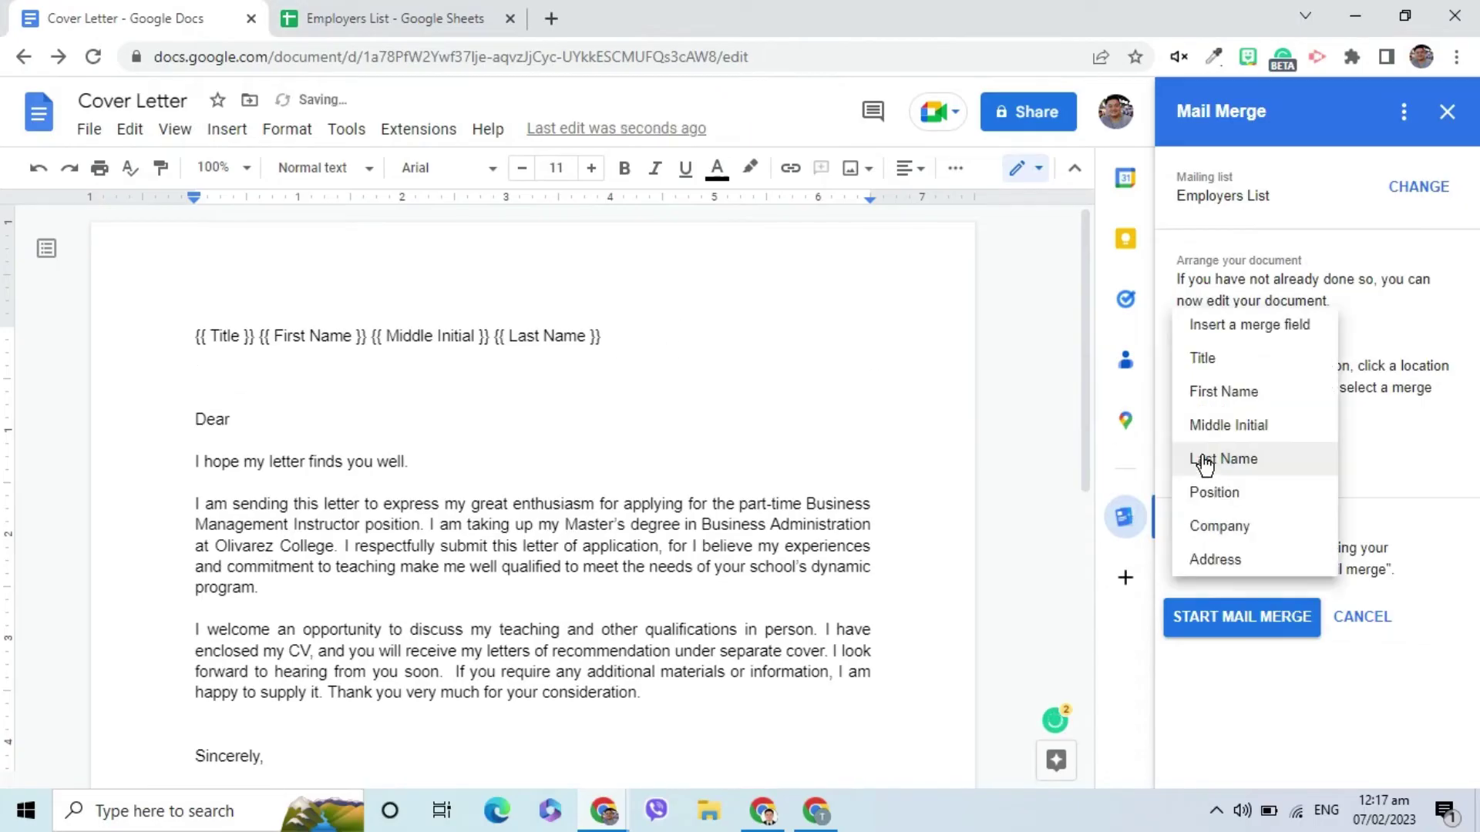
left_click(1227, 492)
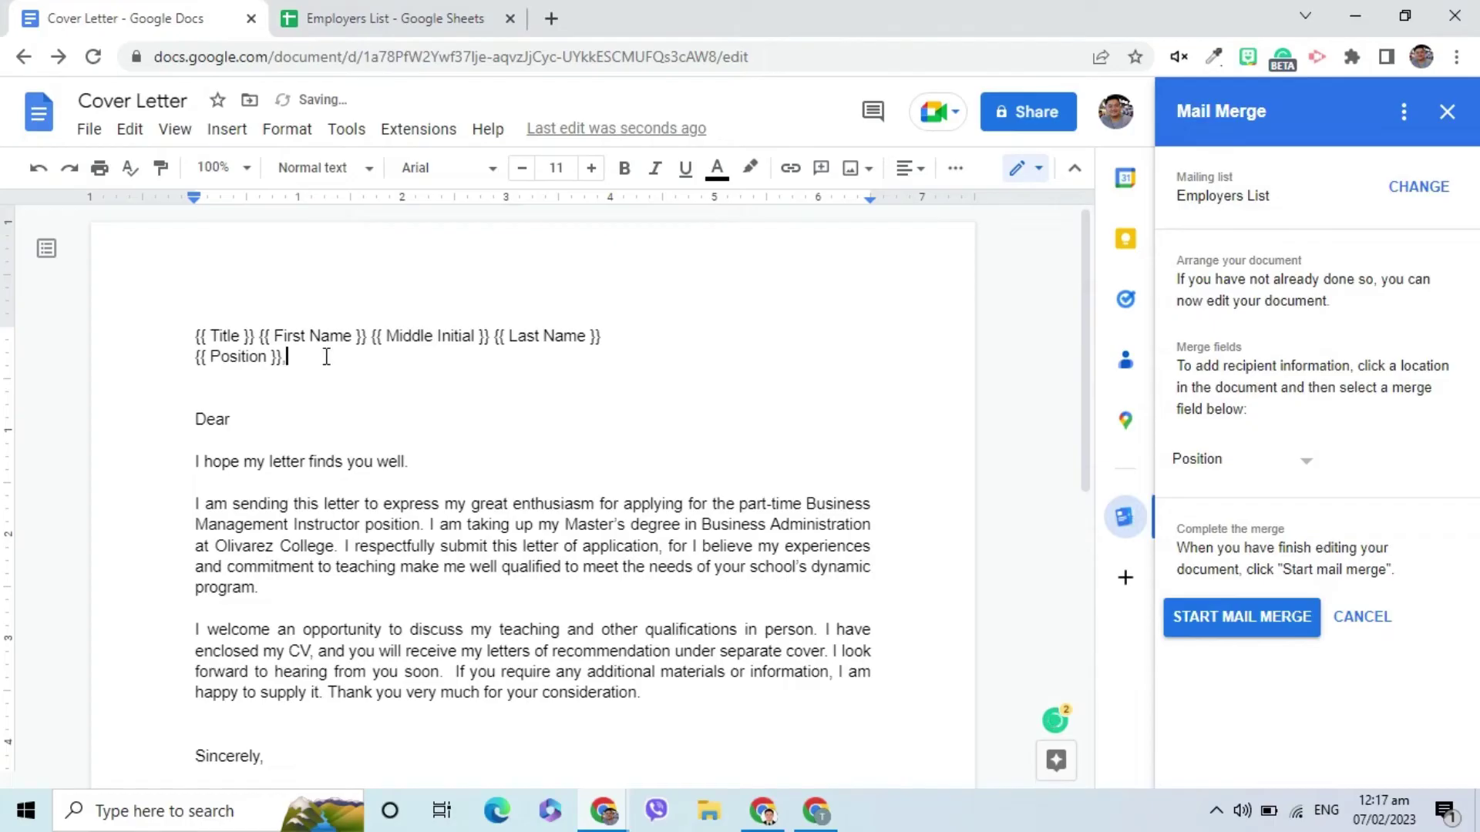
type(",")
left_click(1203, 460)
left_click(1199, 492)
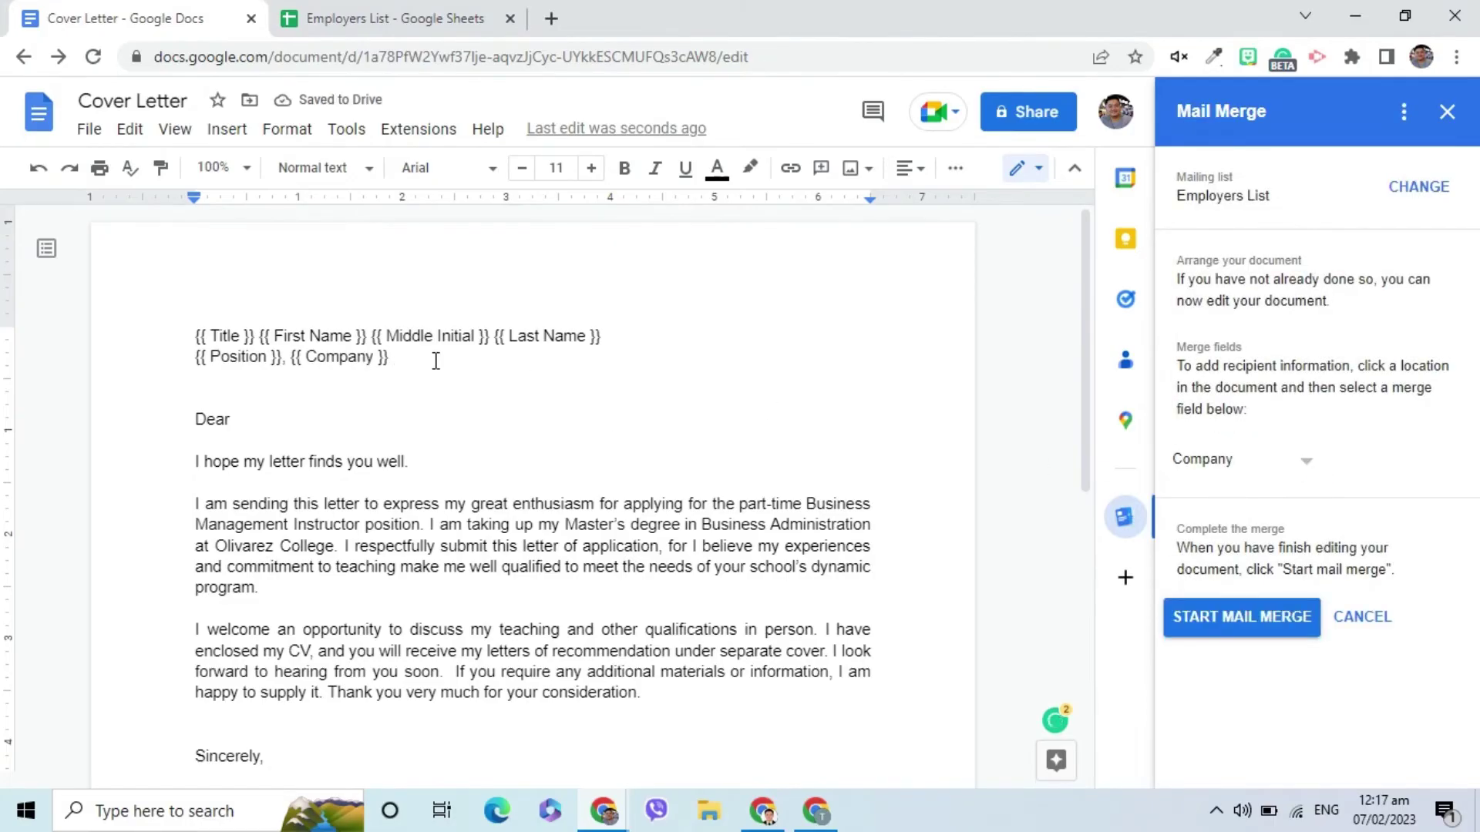
key("Return")
left_click(1229, 461)
left_click(1233, 494)
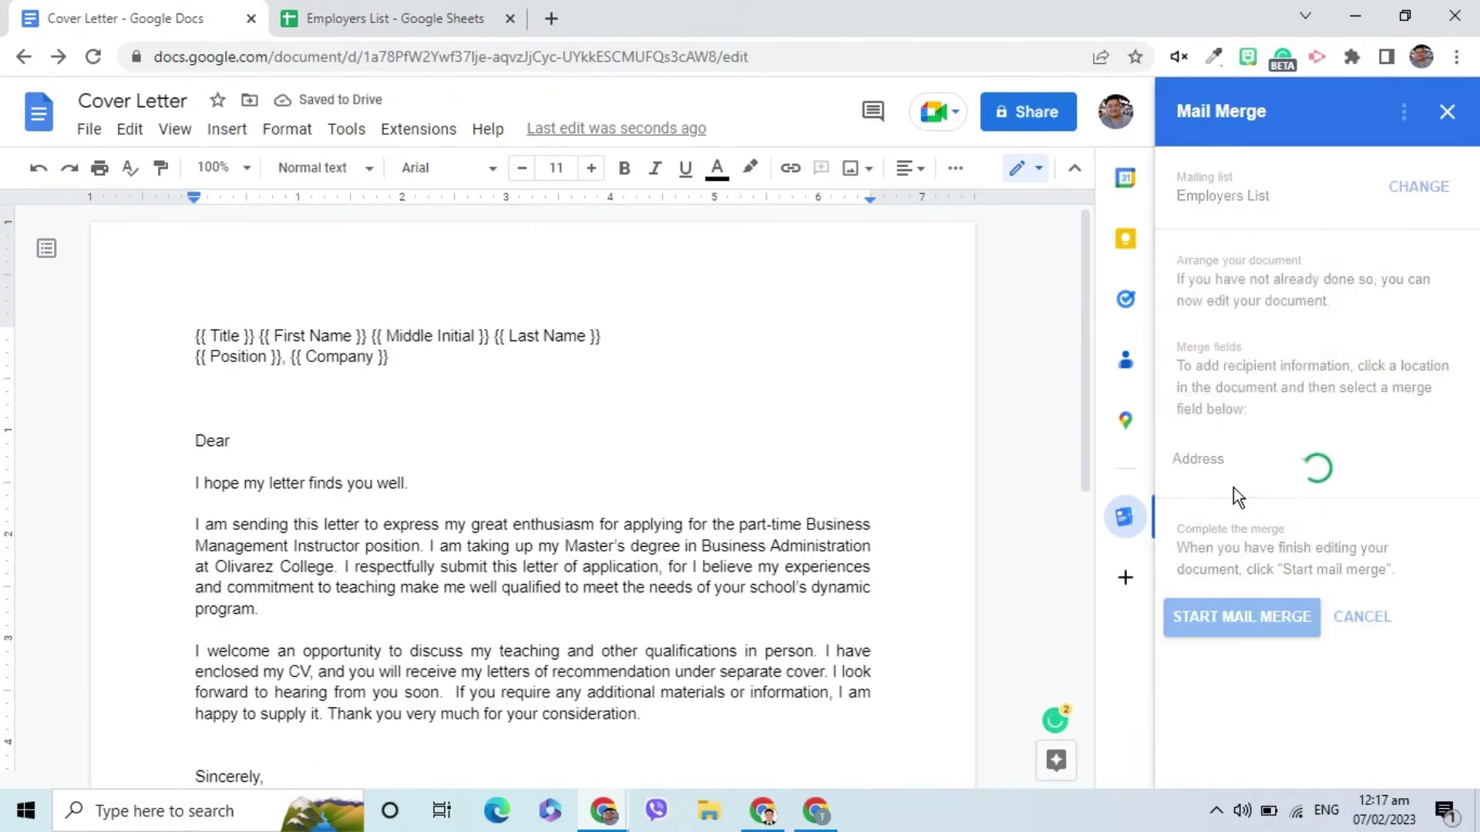
Make the greeting read 'Dear {{ Title }} {{ Last Name }},'.
left_click(303, 443)
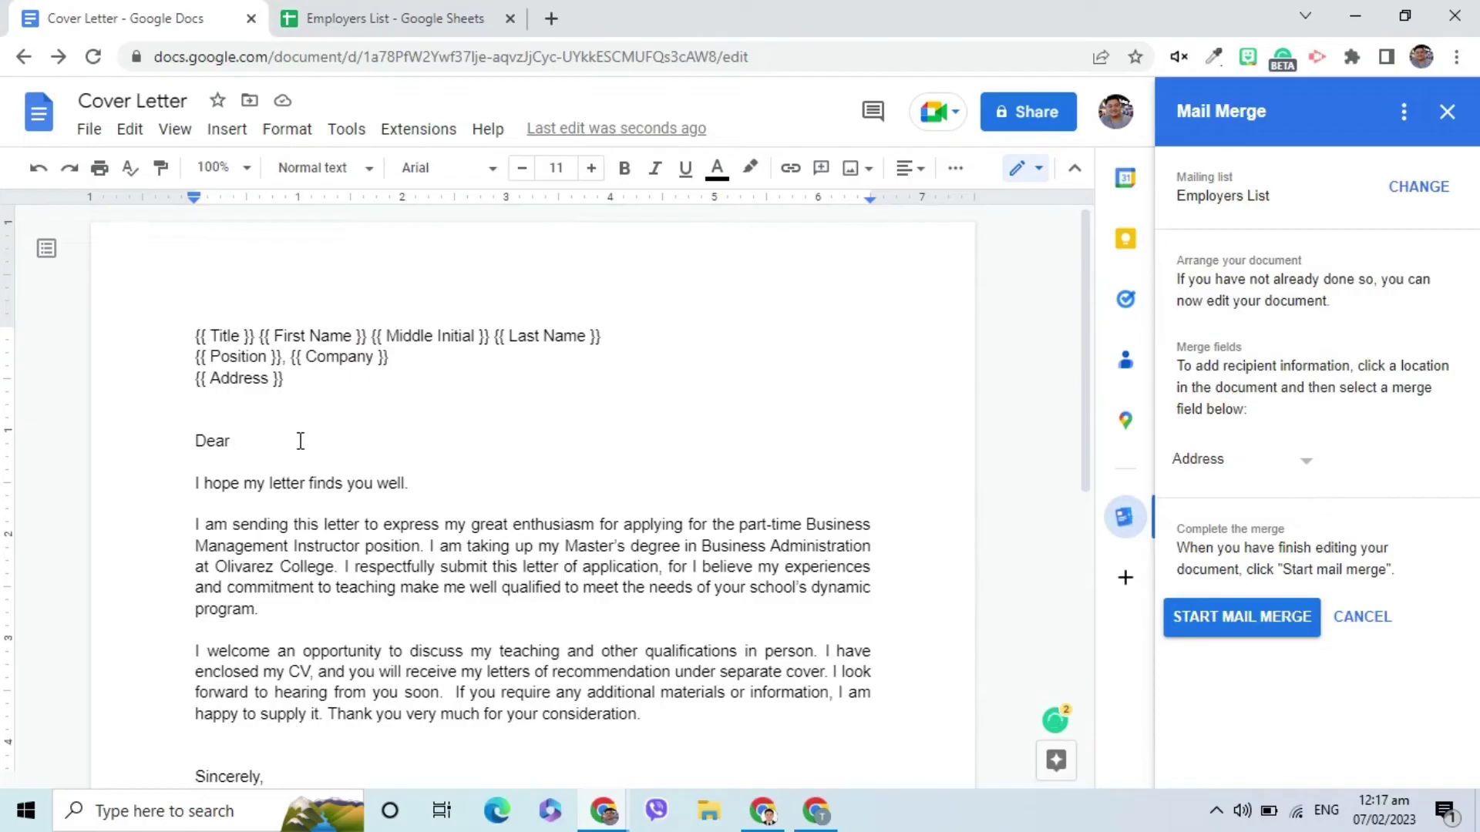
left_click(1199, 461)
left_click(1248, 256)
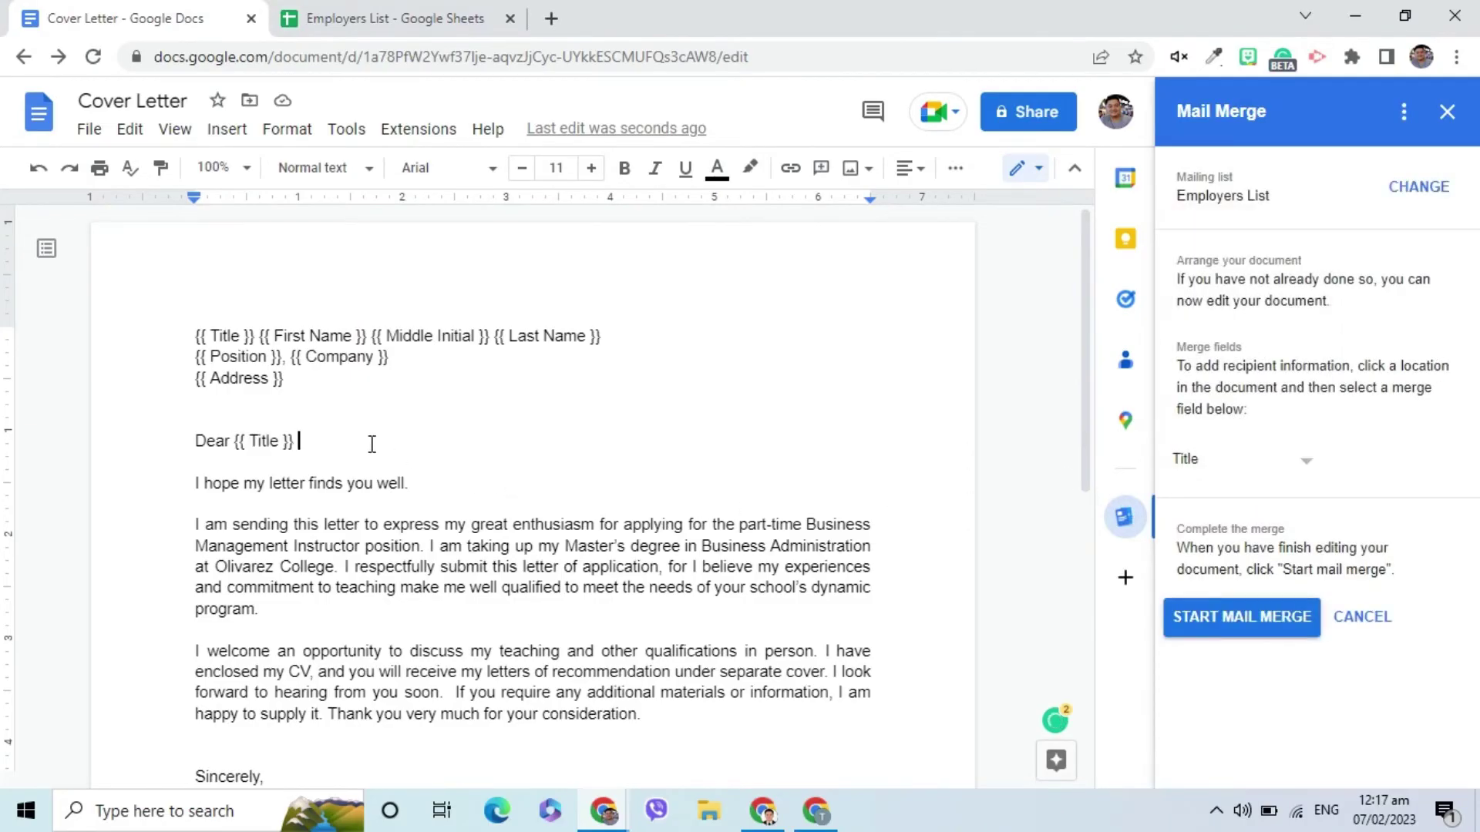
left_click(1205, 485)
left_click(1248, 561)
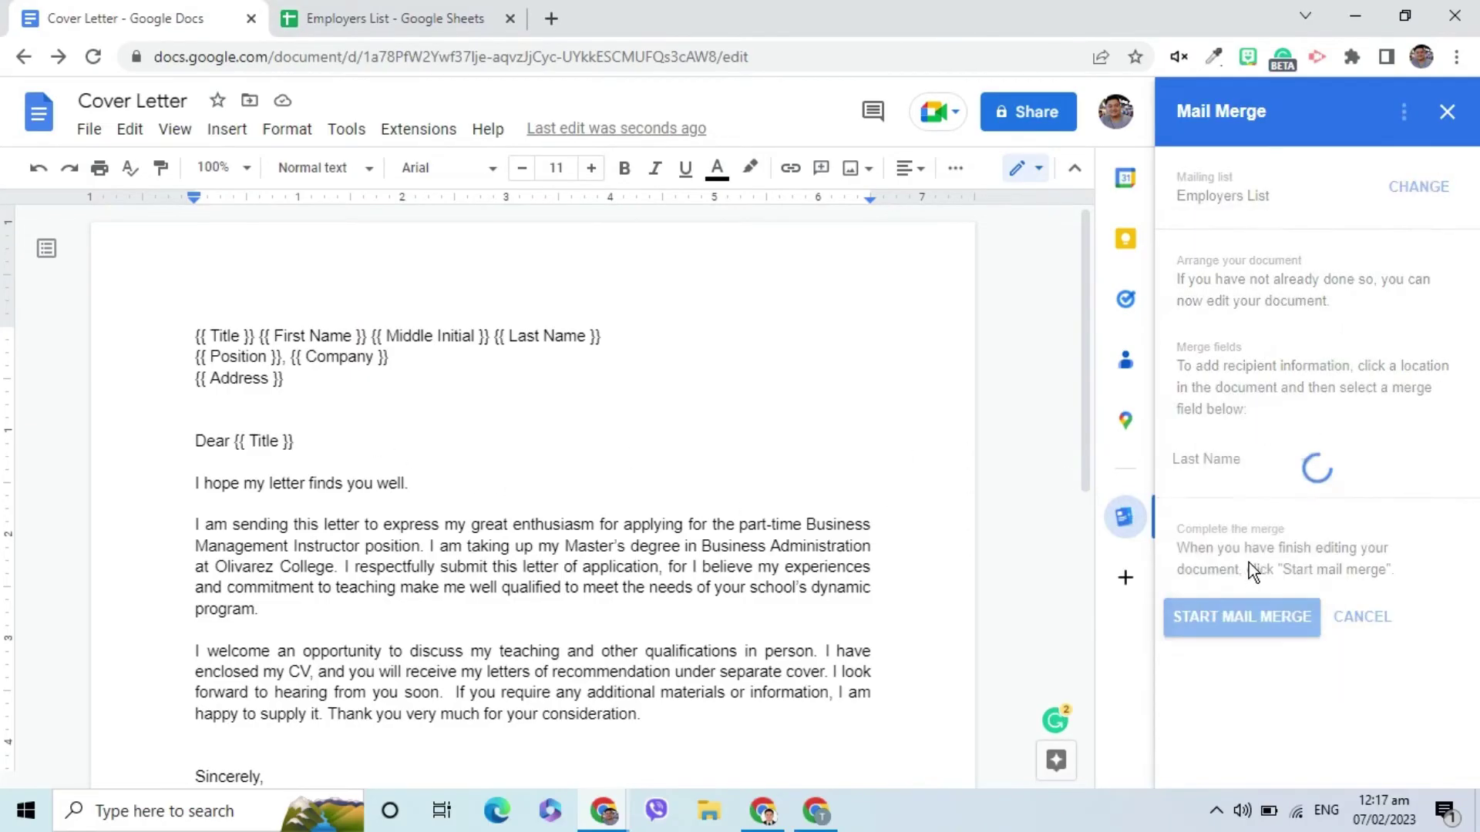
left_click(588, 455)
left_click(558, 442)
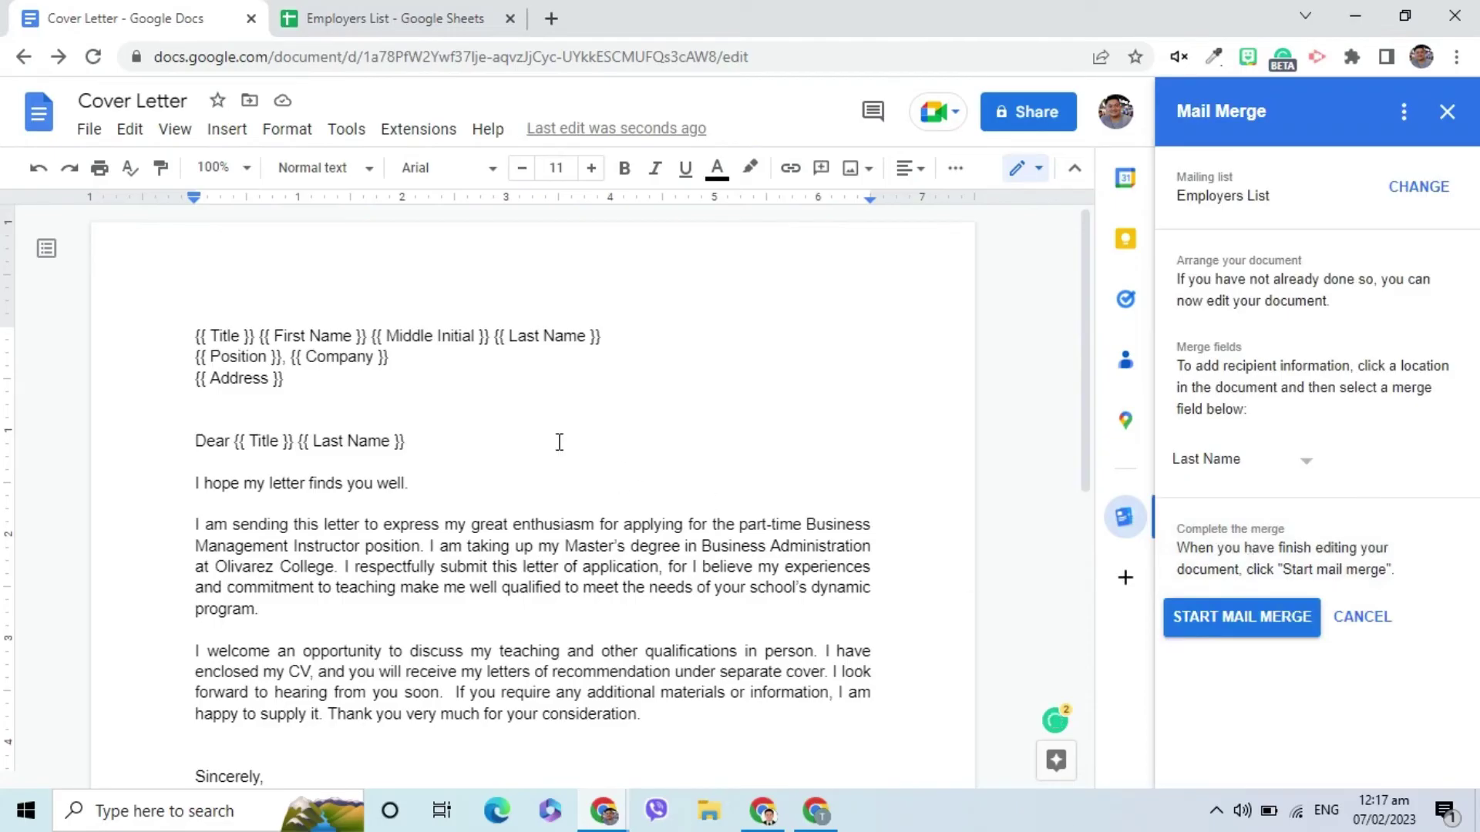
type(",")
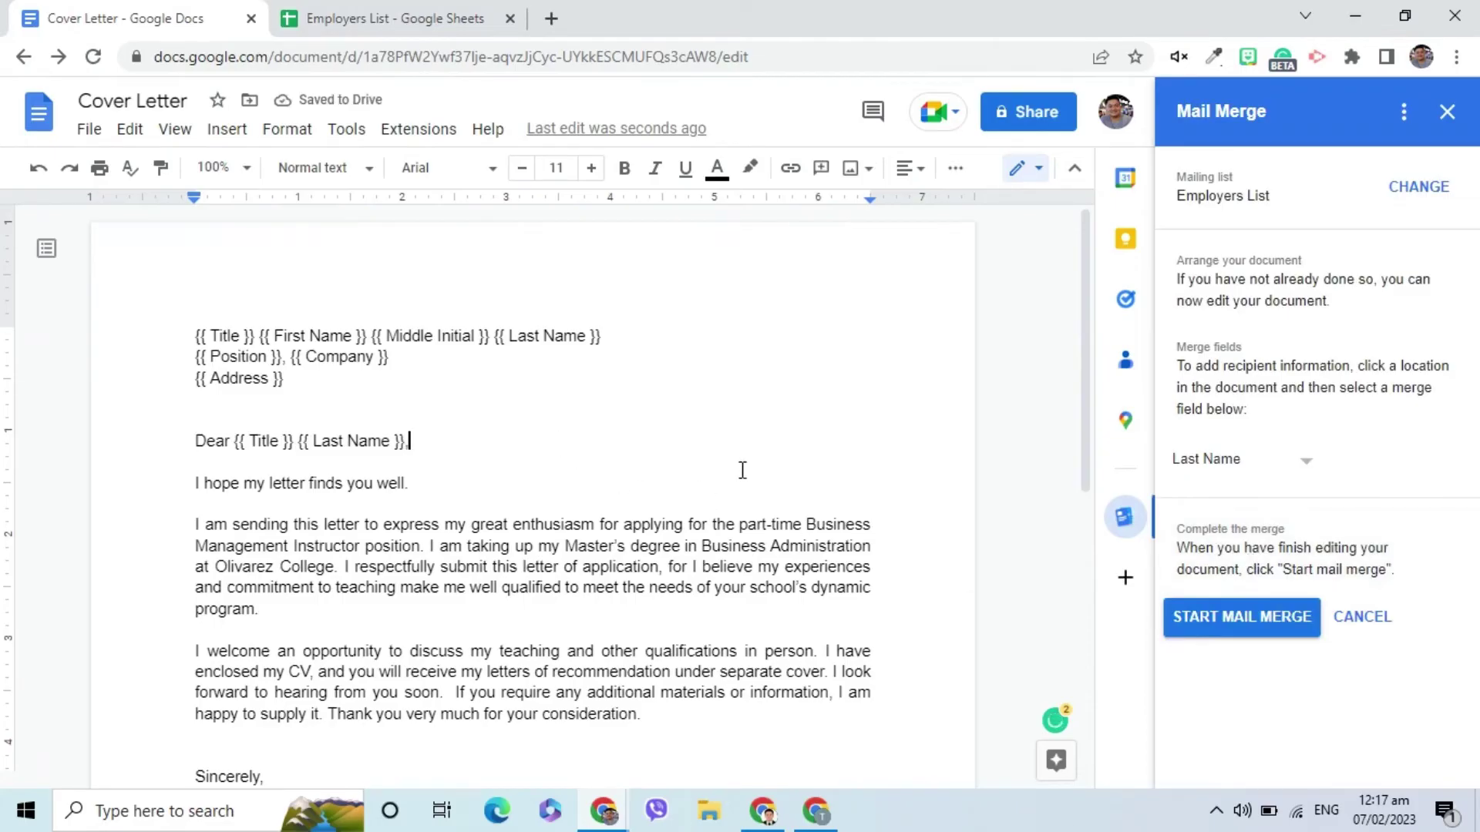
Run the mail merge and scroll through the five generated letters in Mail merge of Cover Letter.
left_click(1231, 623)
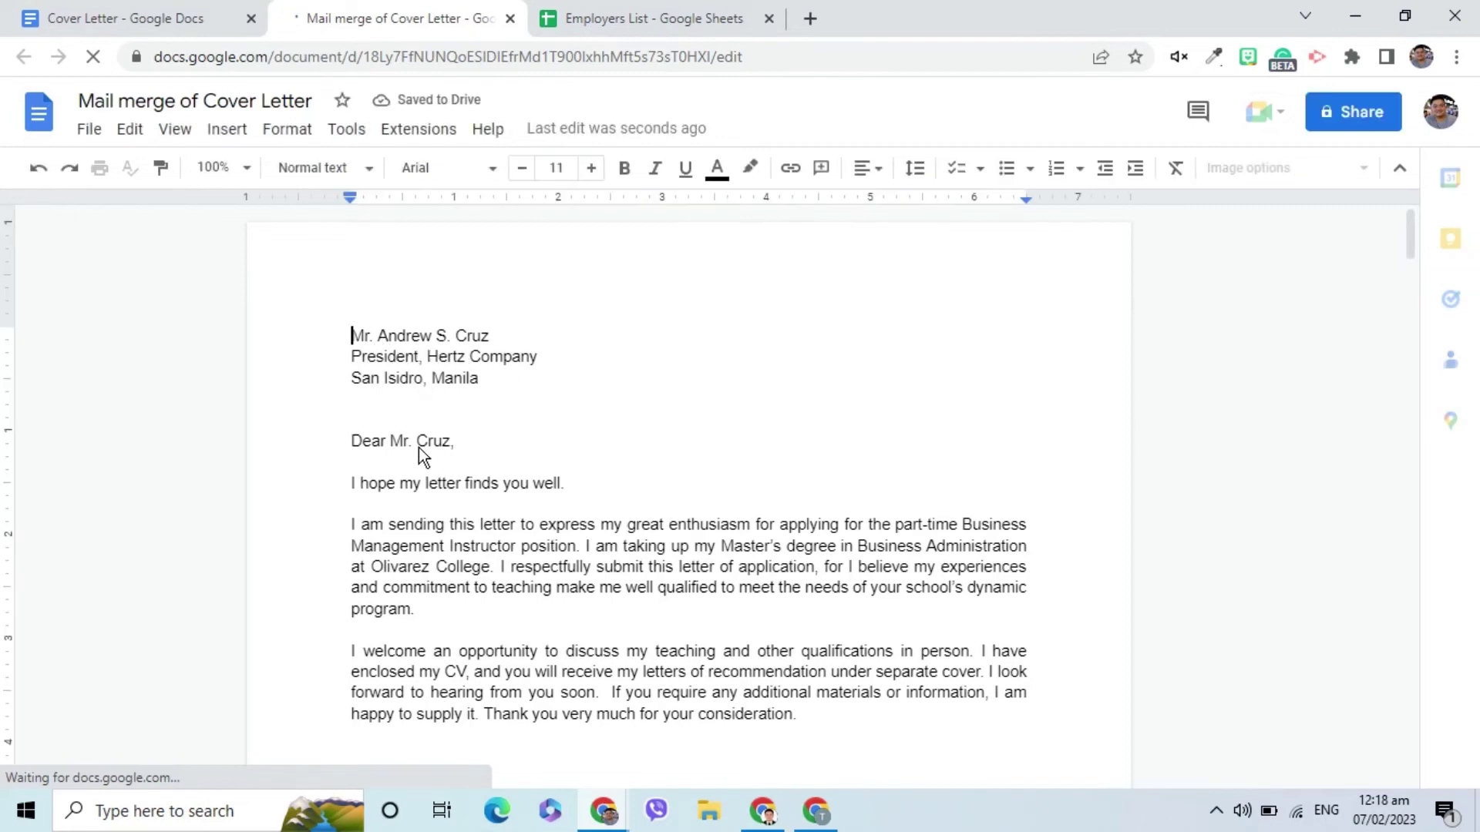
scroll(420, 448, "down", 10)
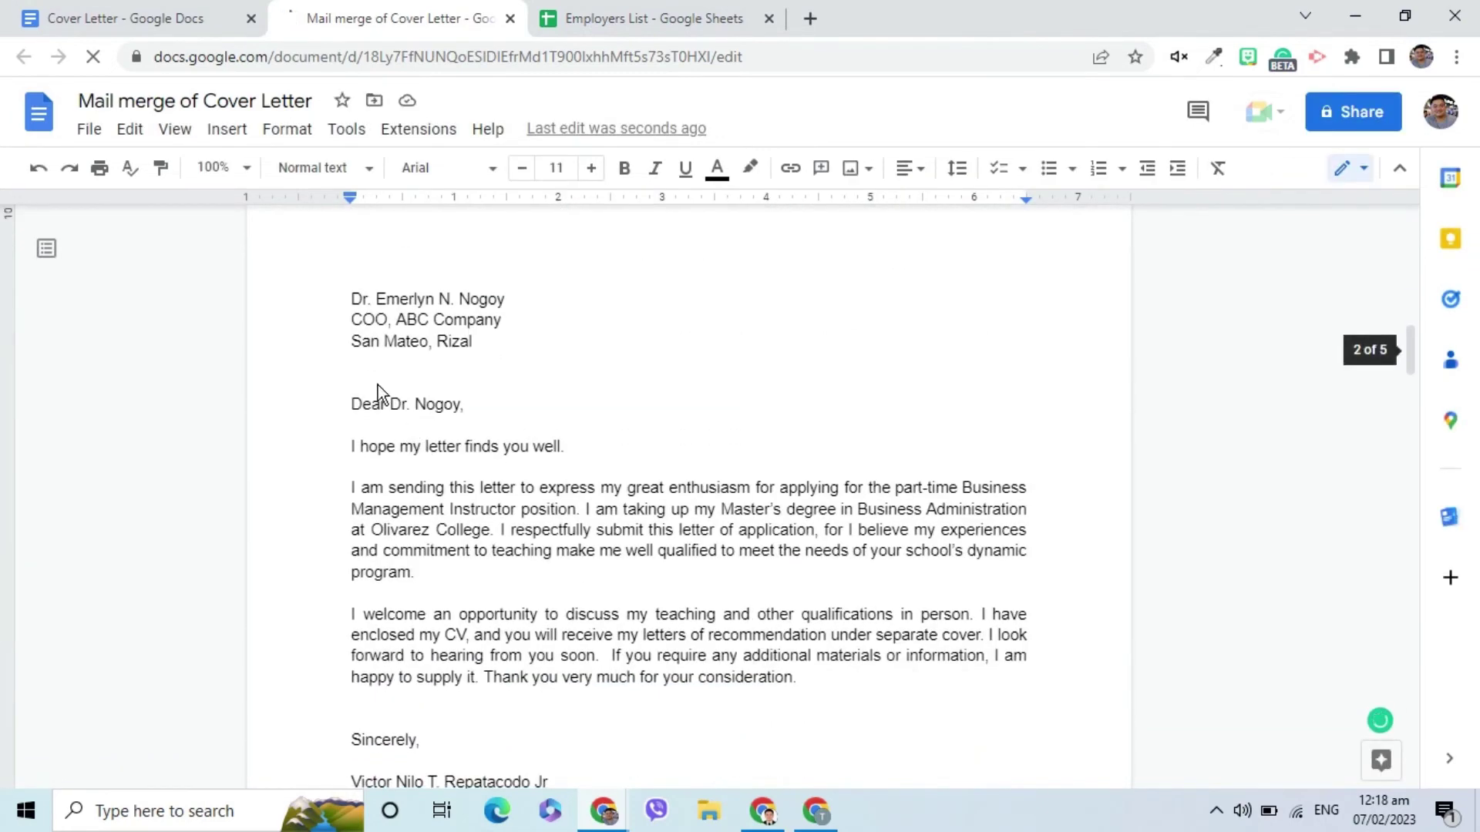
scroll(446, 436, "down", 10)
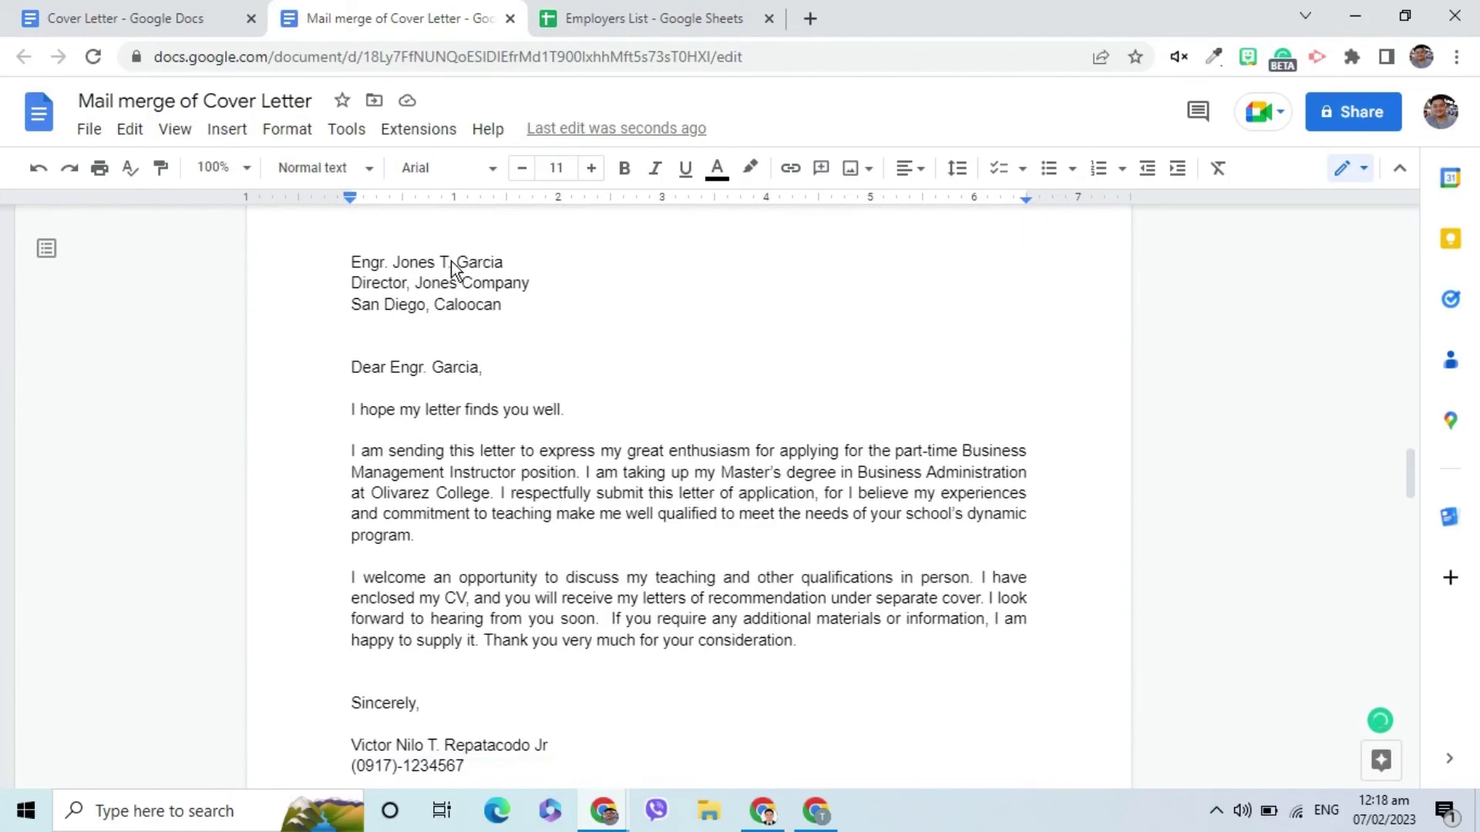
scroll(480, 395, "down", 7)
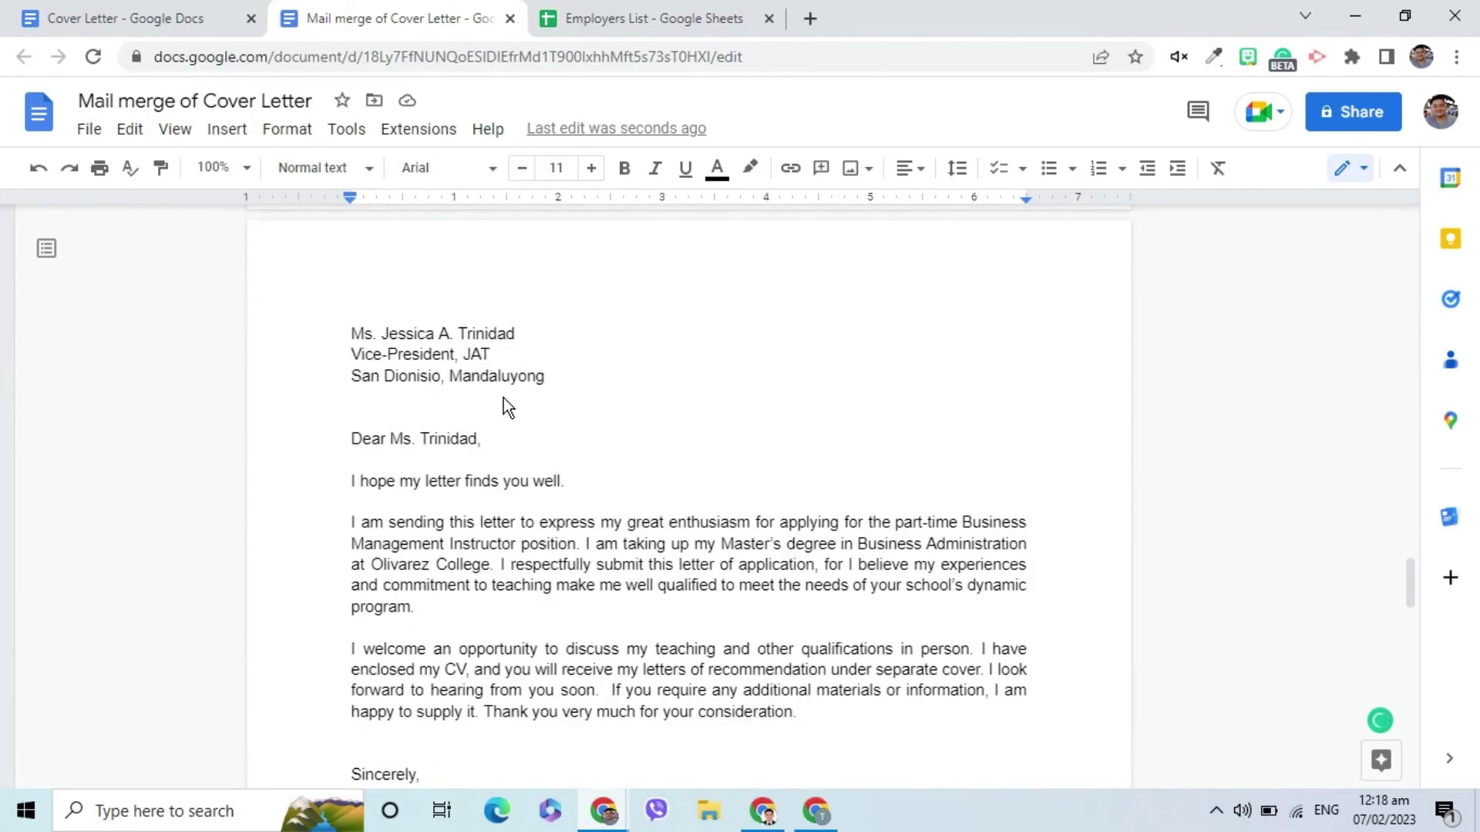
scroll(506, 406, "down", 13)
scroll(472, 448, "down", 8)
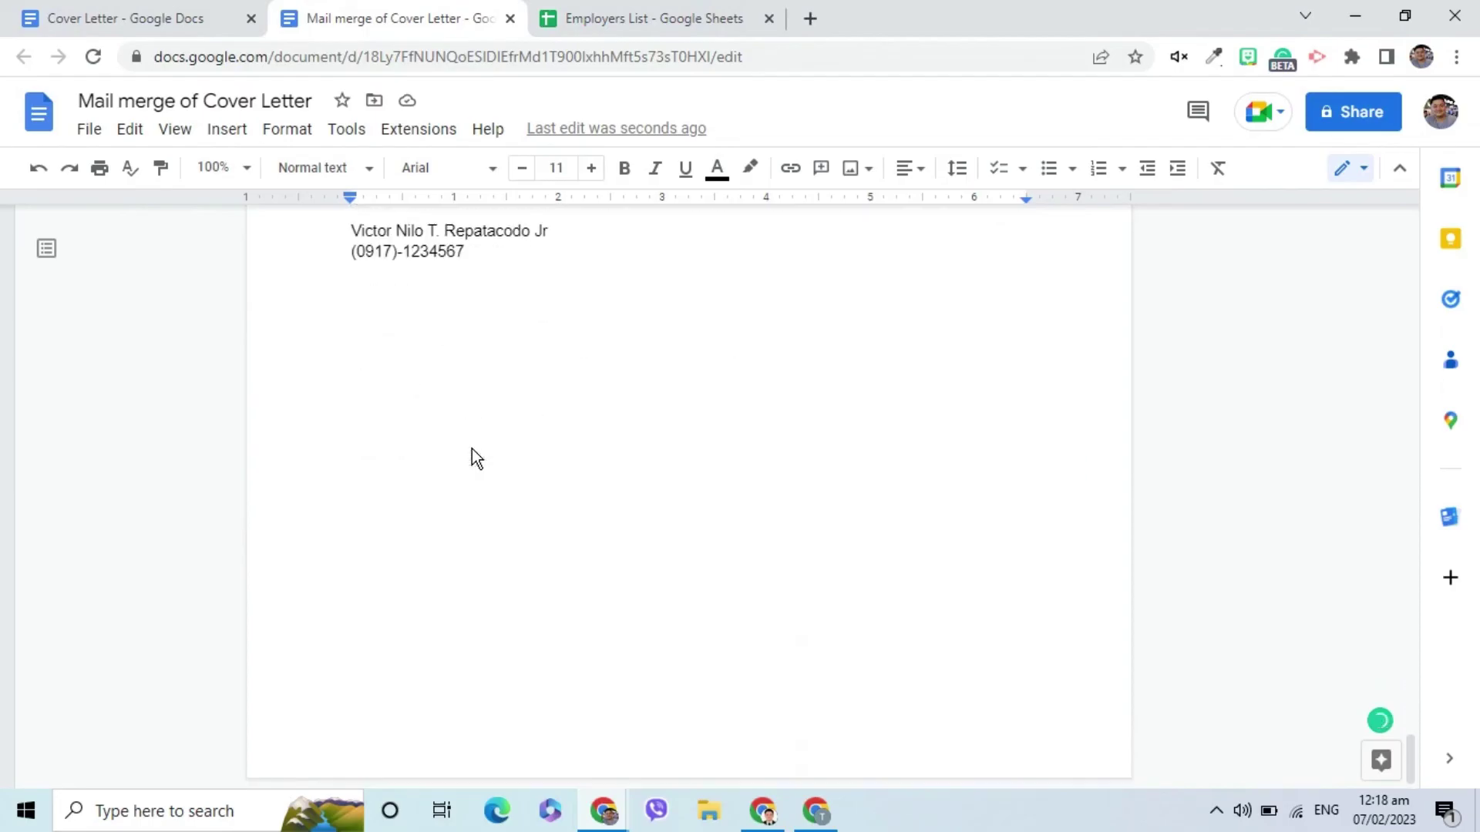
Export the merged letters as a PDF, download it and review the five pages.
left_click(209, 21)
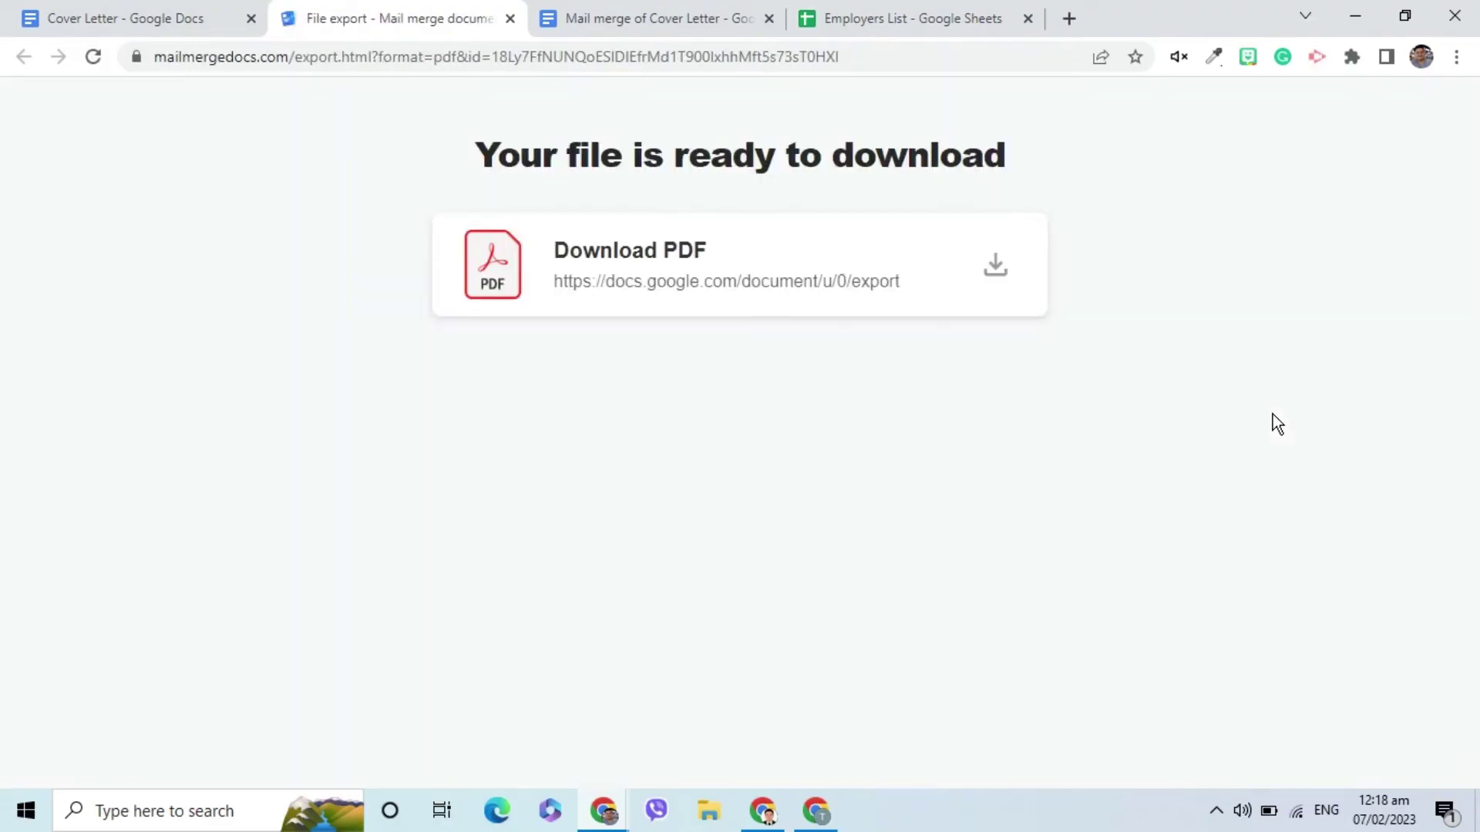
left_click(997, 268)
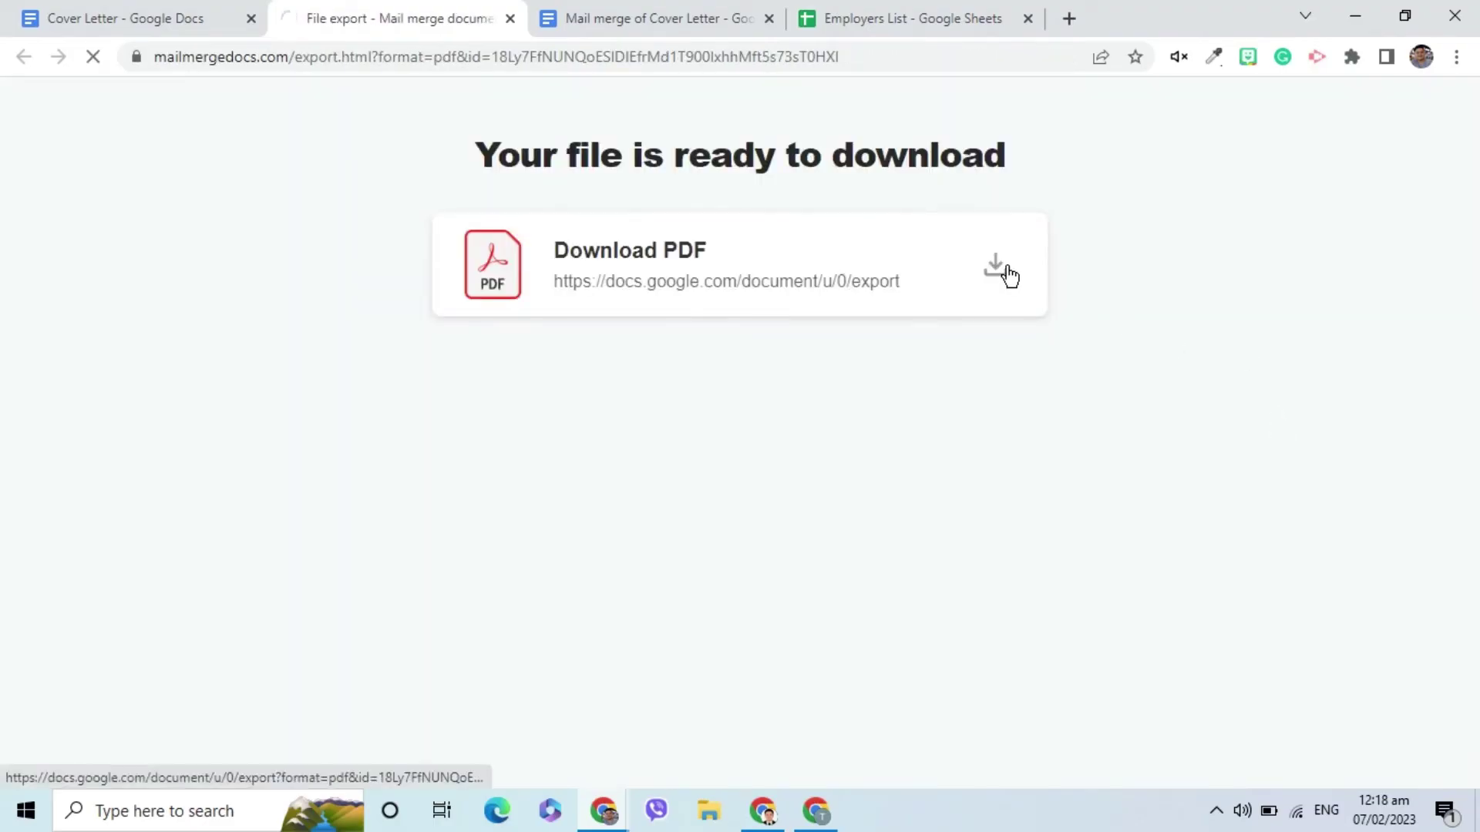
left_click(116, 763)
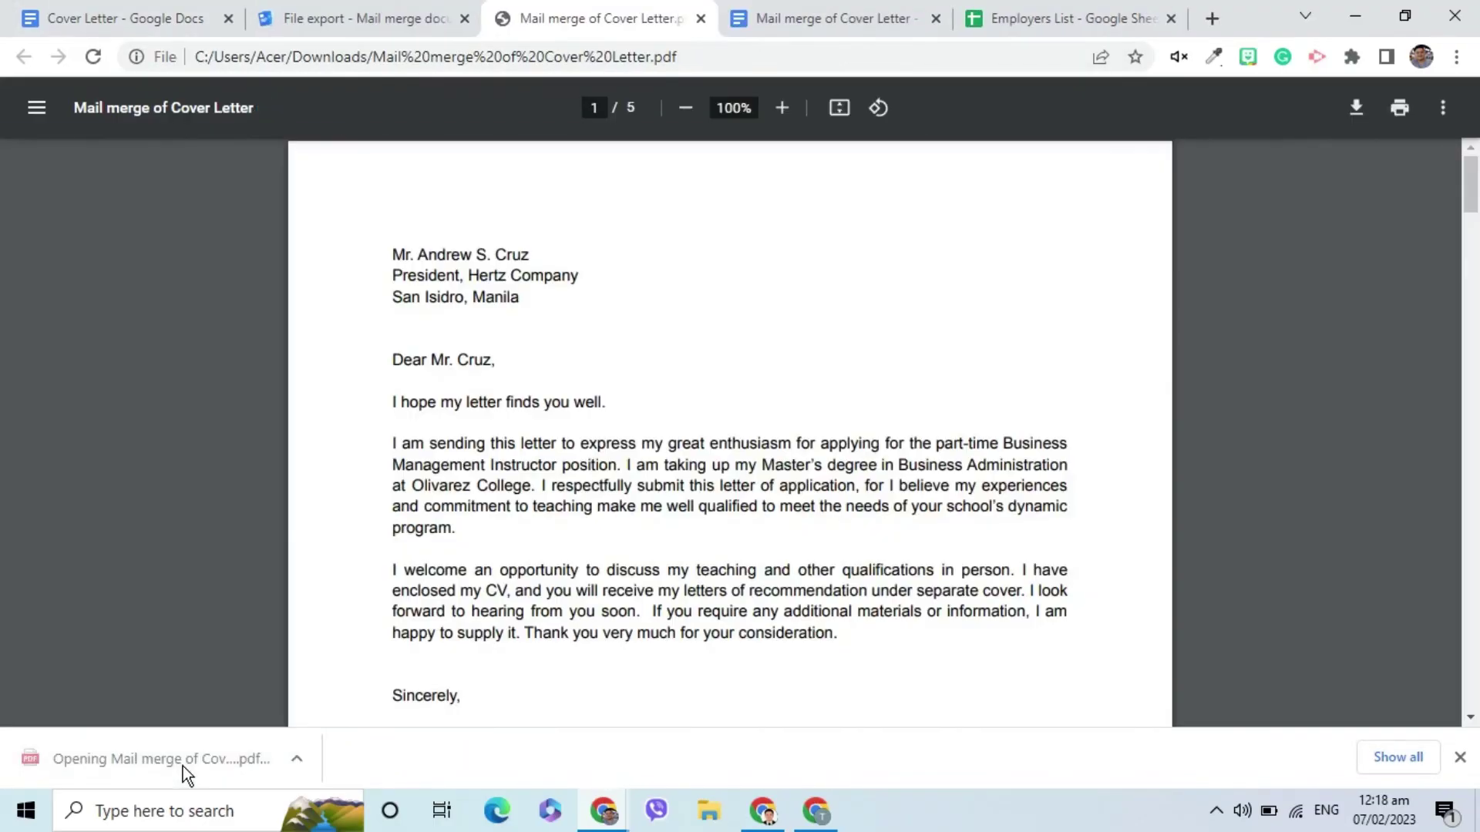
scroll(543, 502, "down", 20)
scroll(543, 502, "down", 10)
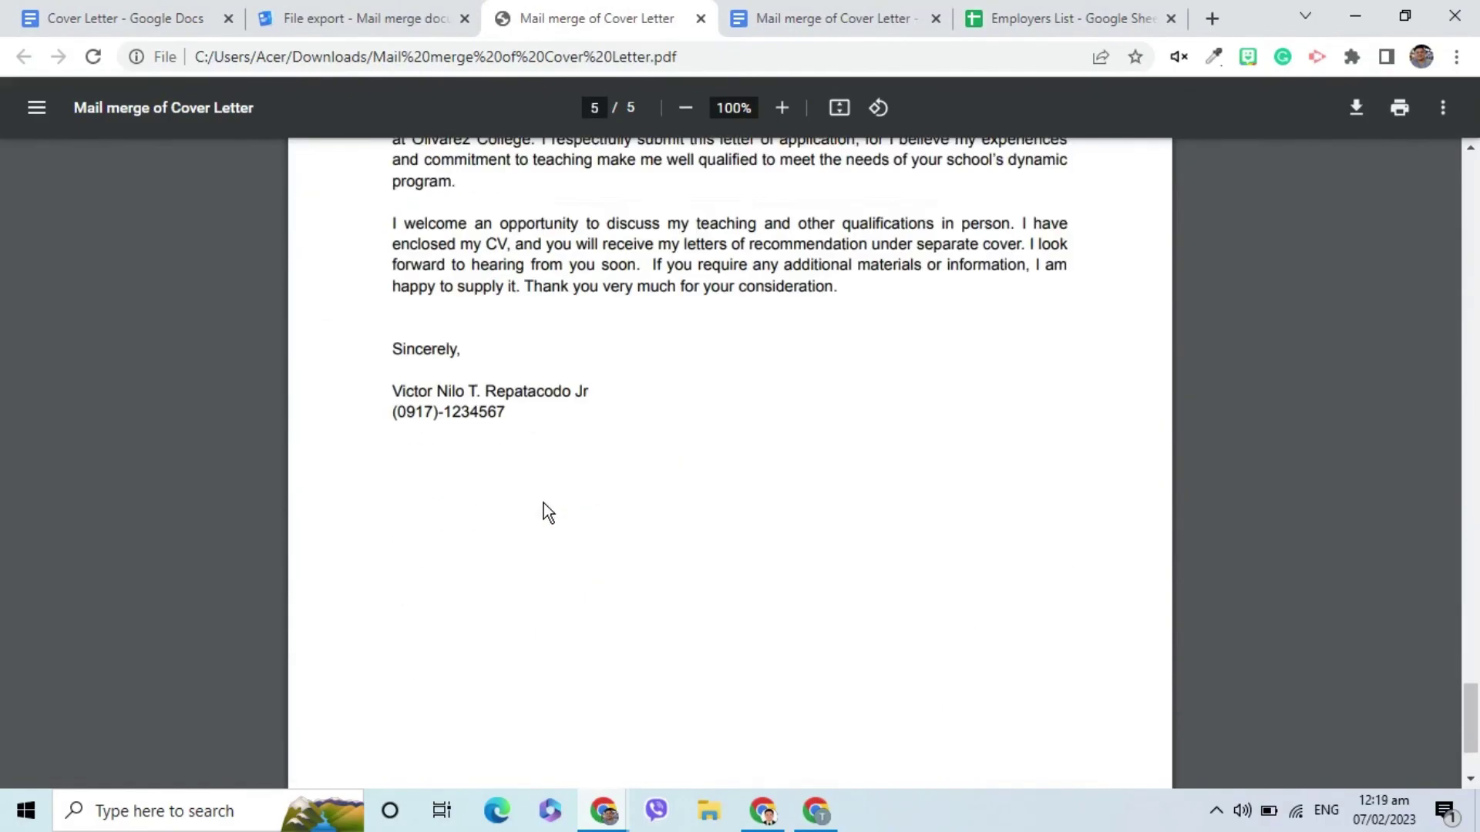
Export the merged letters as a Word DOCX and open the download in Word.
left_click(129, 22)
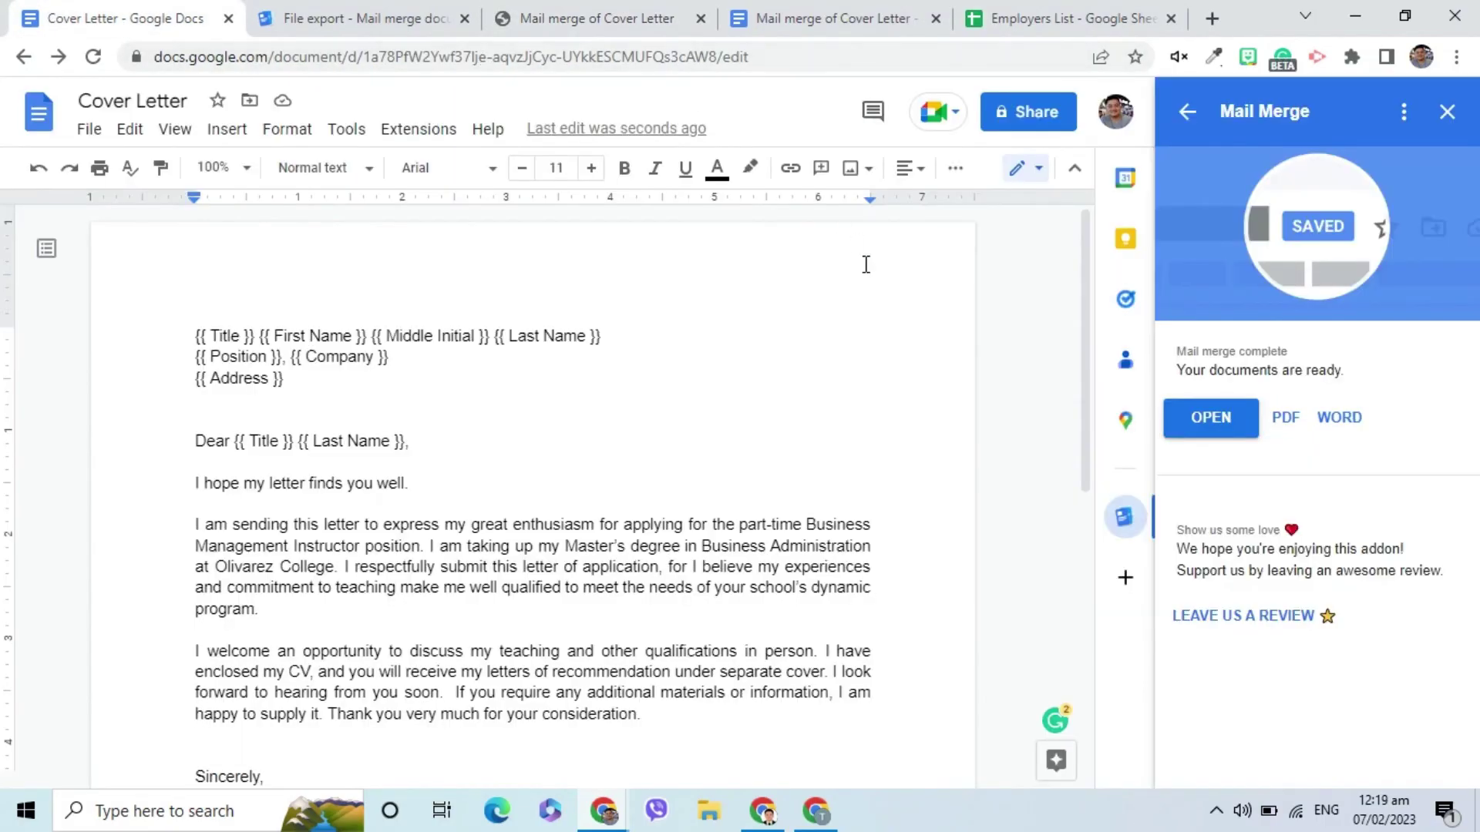
left_click(1336, 416)
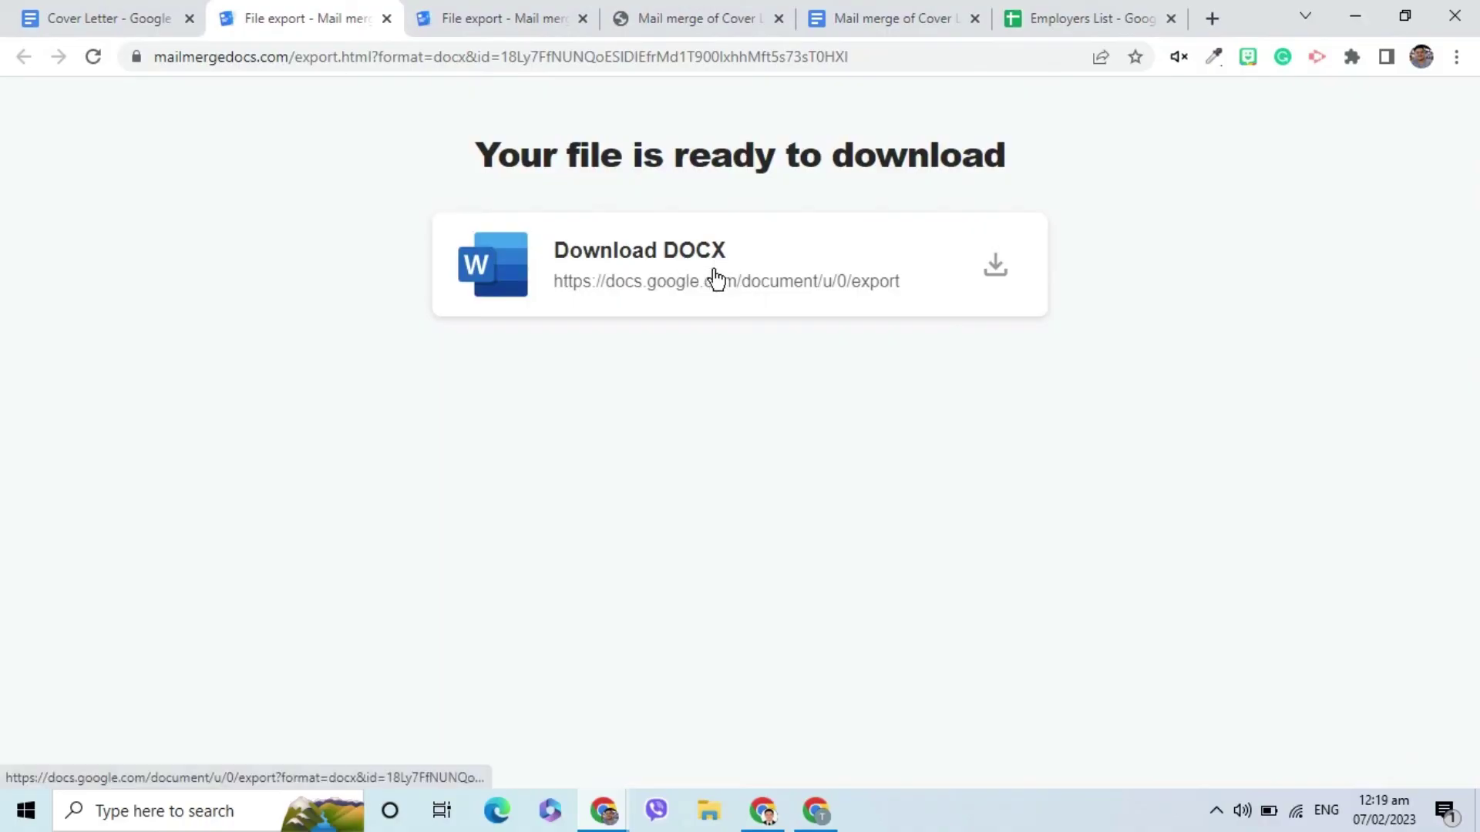
left_click(1005, 274)
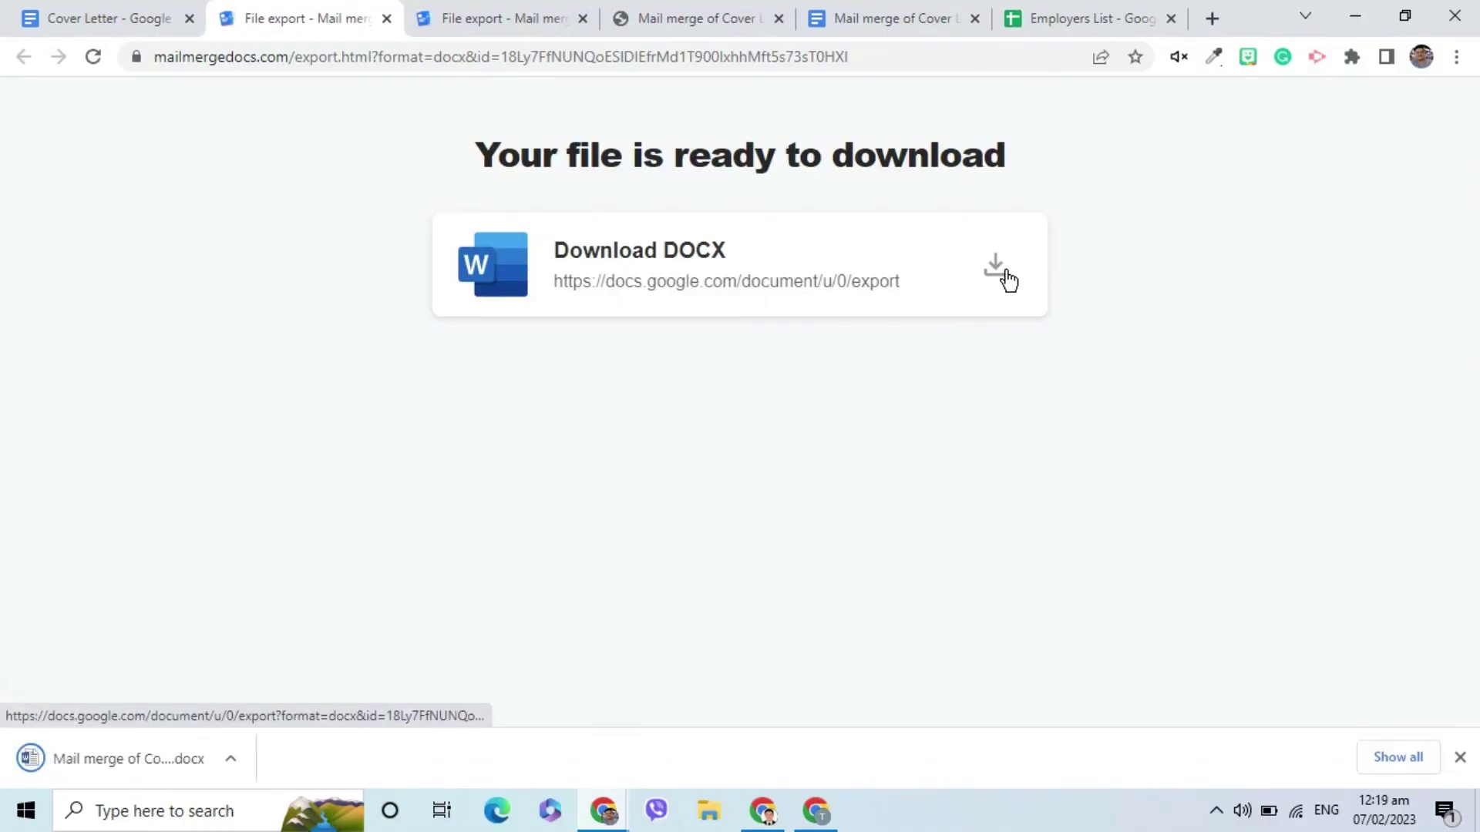
left_click(119, 766)
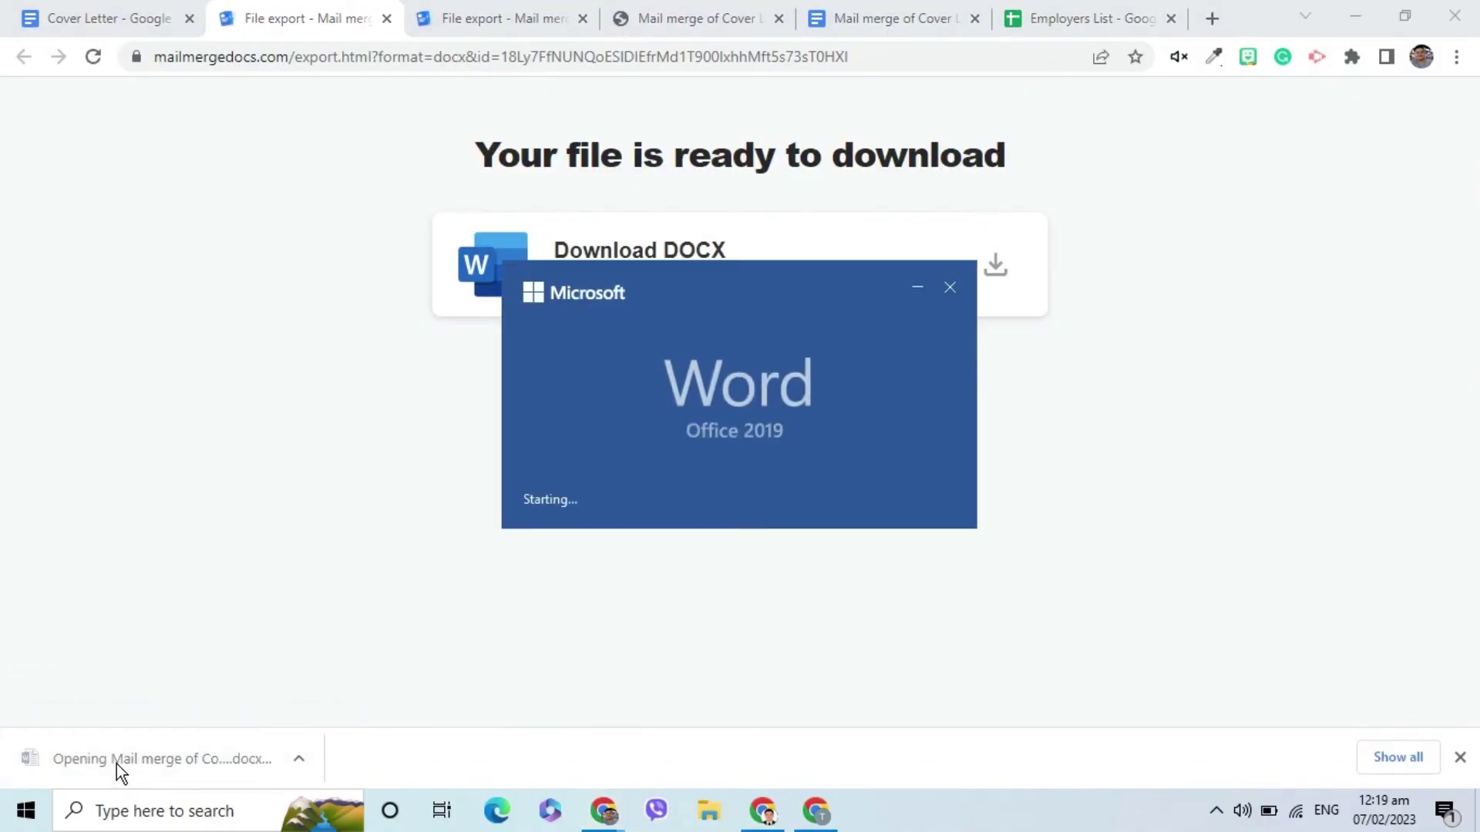
Scroll through the five personalized letters in Word's Protected View.
scroll(588, 350, "down", 20)
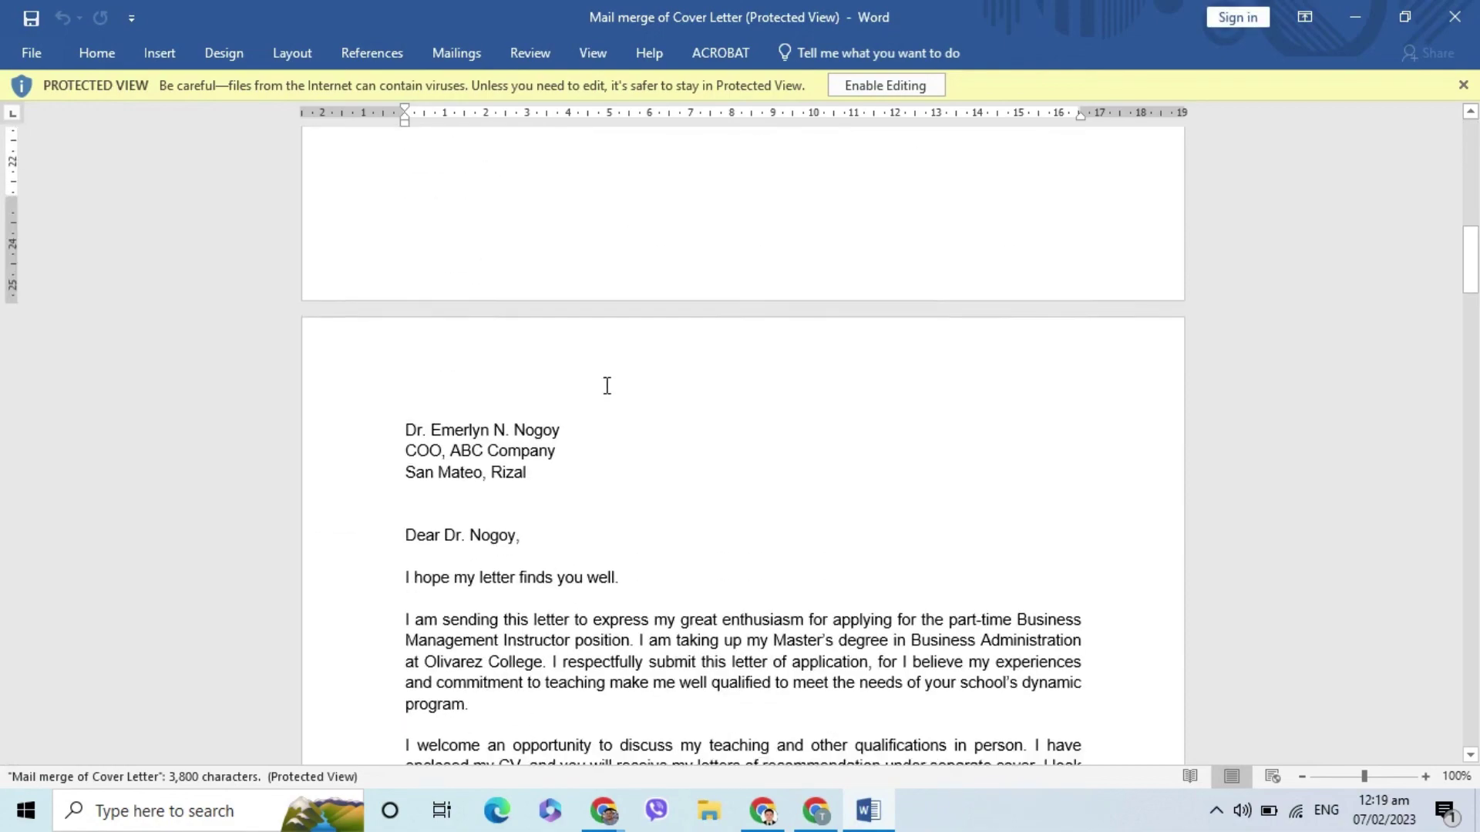
scroll(641, 446, "down", 8)
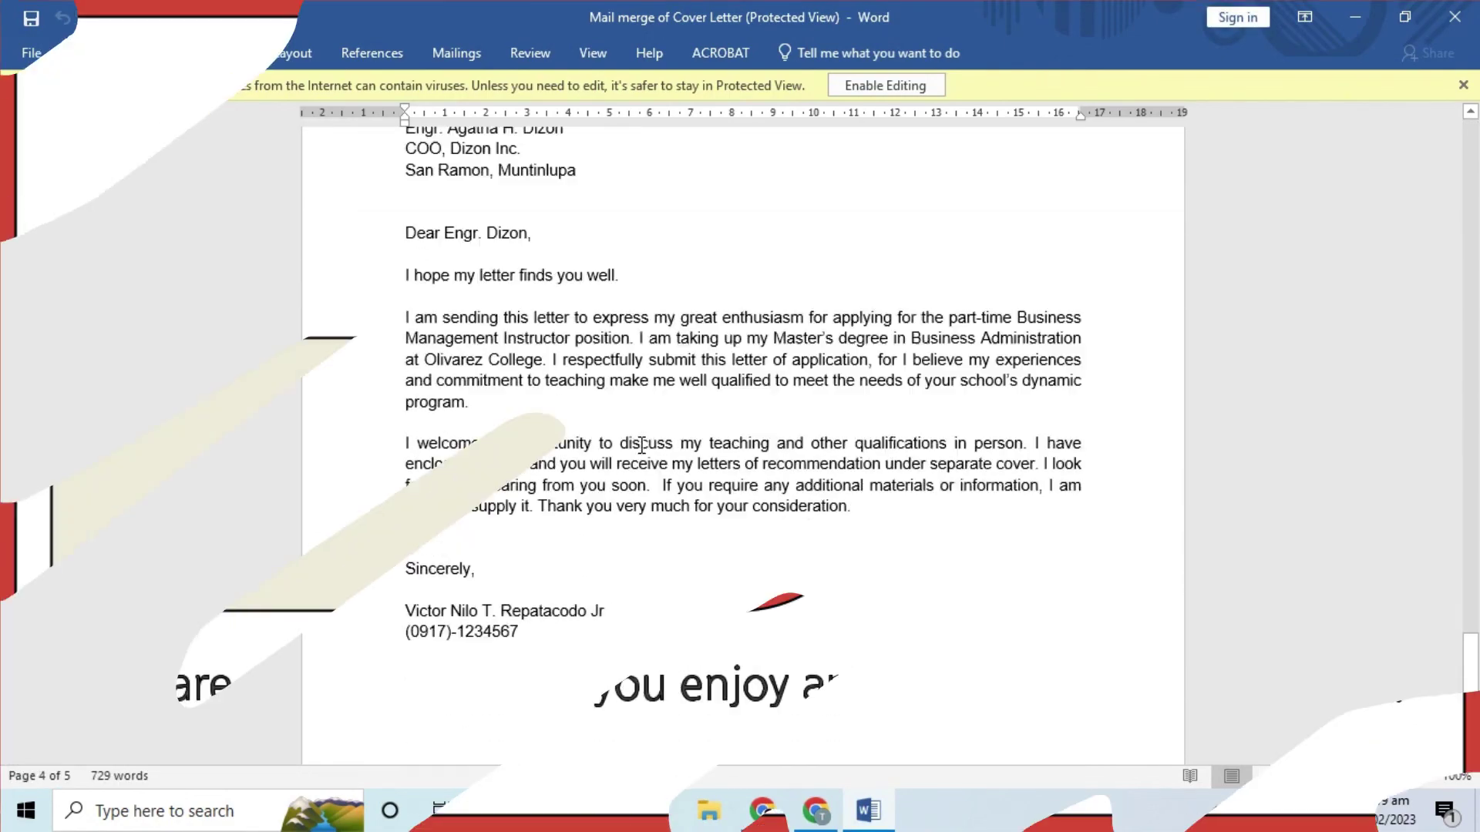